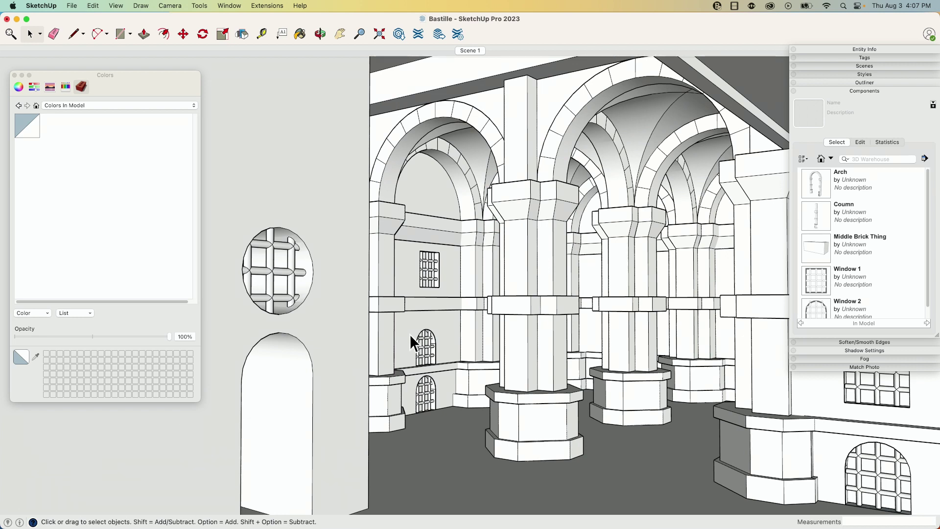
Collapse the Components panel in the Default Tray to free up space
left_click(837, 92)
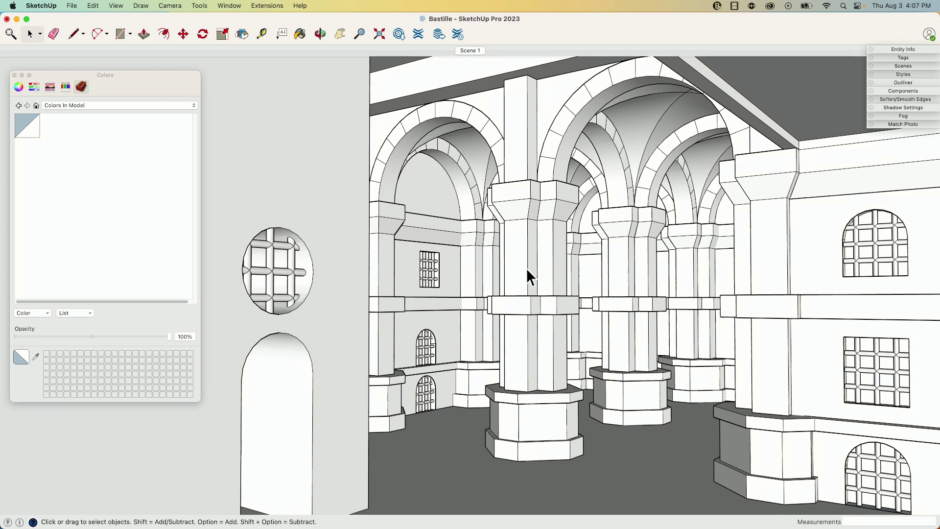
left_click(147, 105)
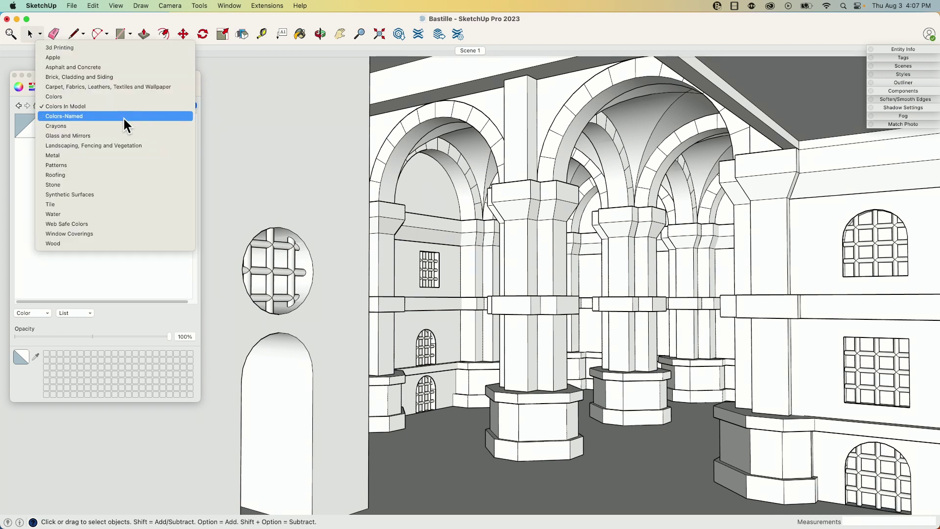
left_click(23, 234)
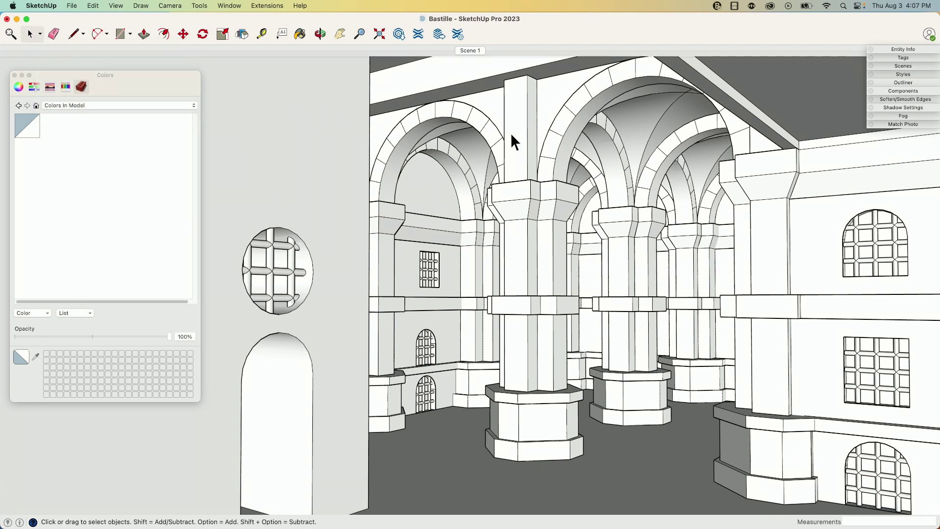
Open 3D Warehouse and search for 'brick wall'
left_click(398, 34)
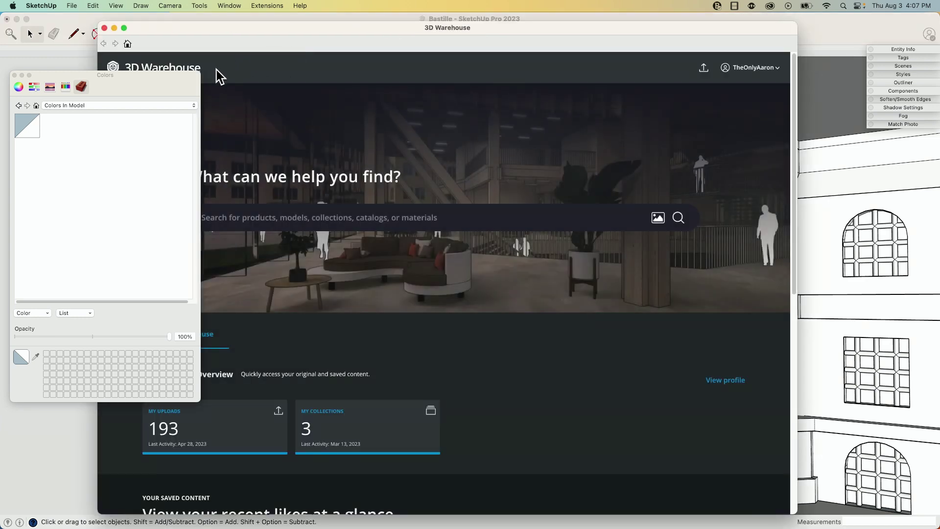
left_click_drag(163, 81, 224, 80)
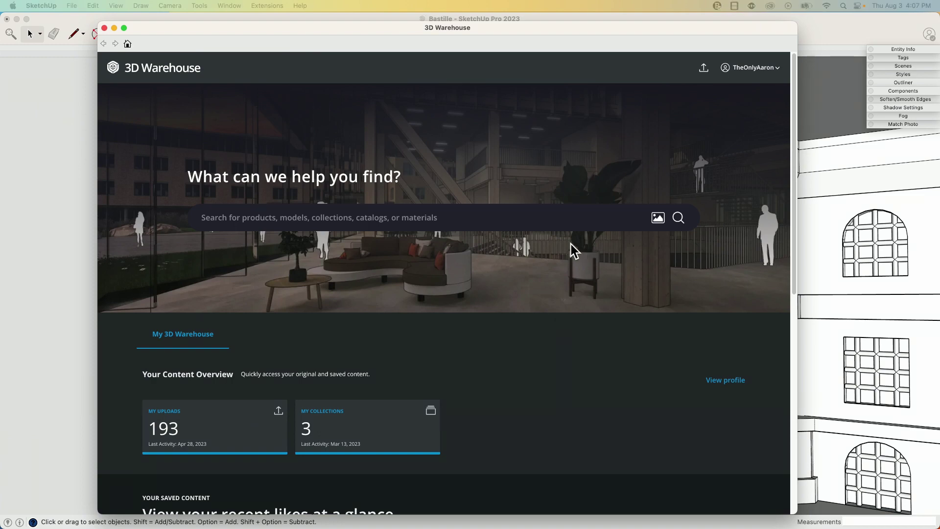
left_click(448, 218)
type("brick wall")
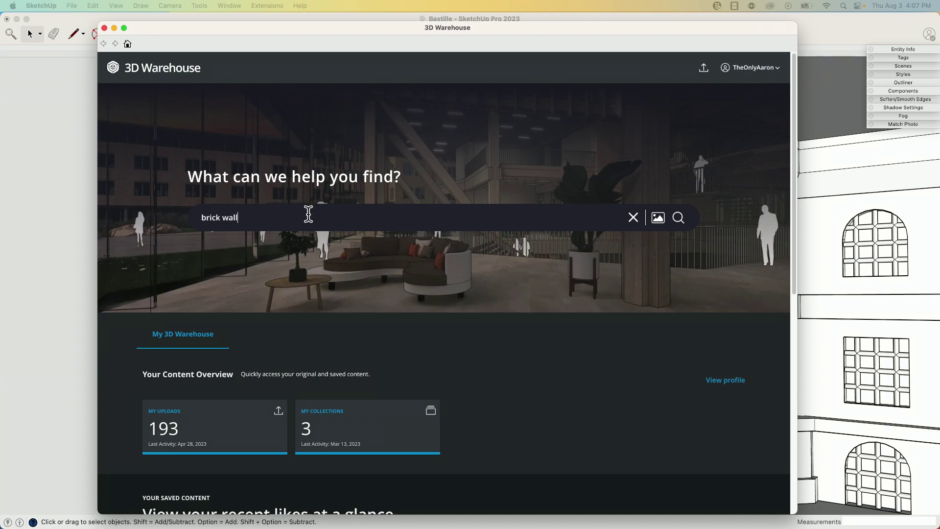
left_click(678, 218)
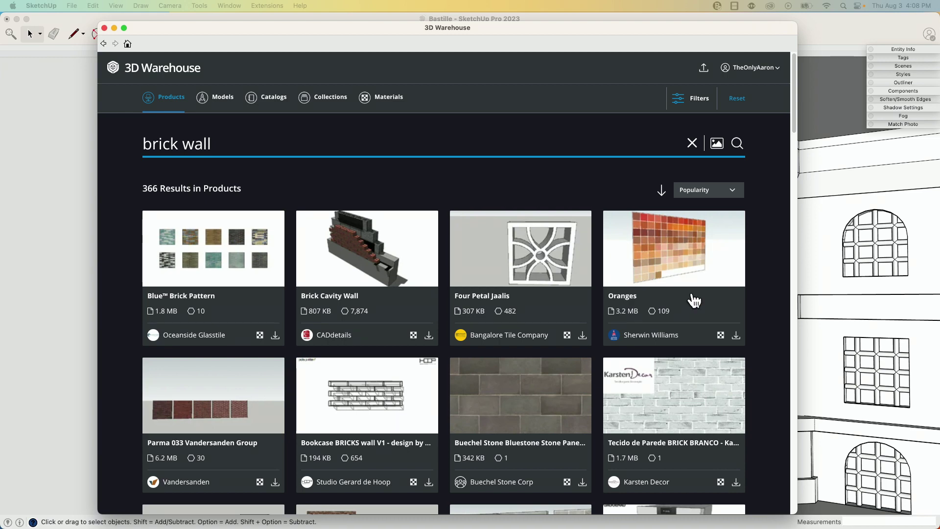
scroll(633, 326, "down", 3)
scroll(499, 299, "up", 3)
Filter the brick wall results to Materials and browse the 1,183 brick textures
left_click(395, 104)
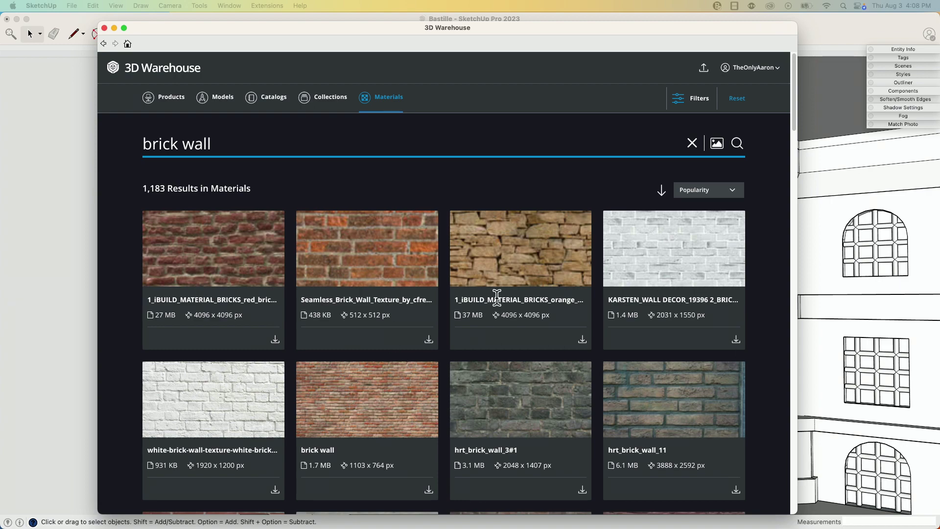
scroll(398, 279, "down", 3)
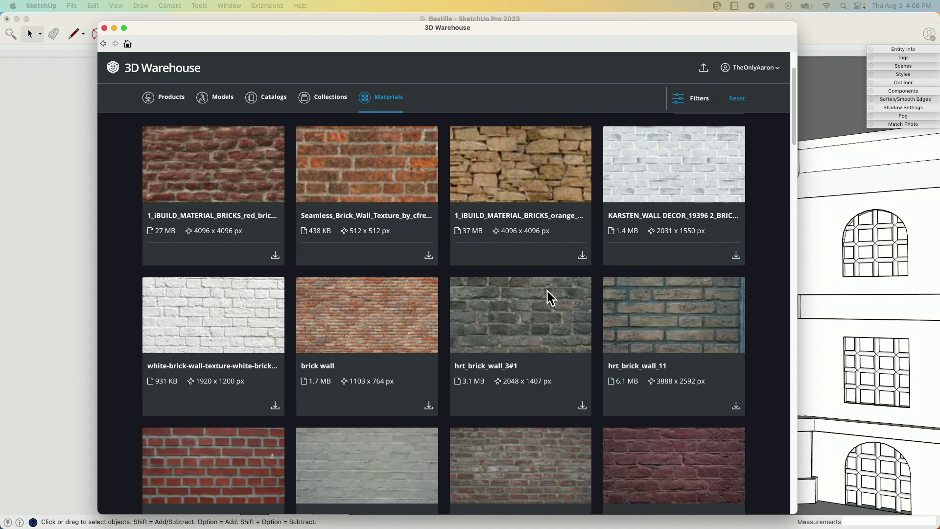
scroll(548, 292, "up", 2)
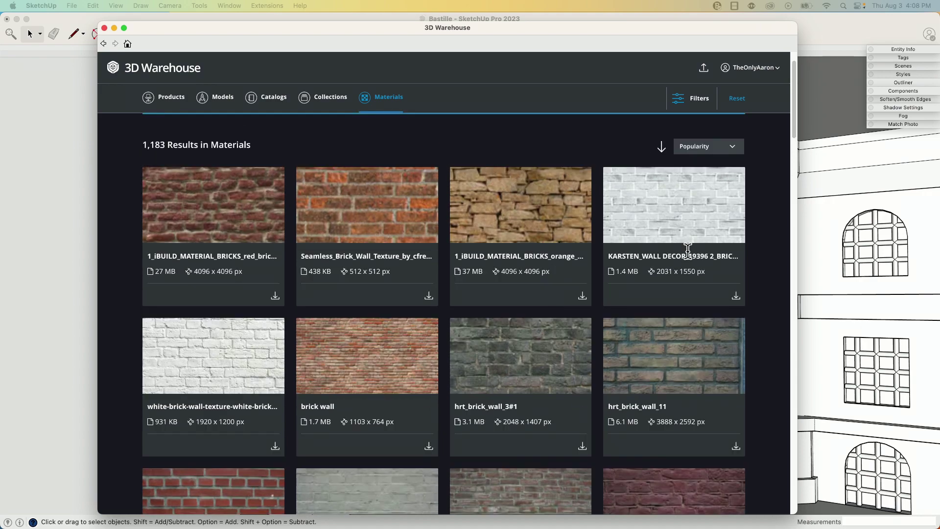
scroll(520, 341, "down", 6)
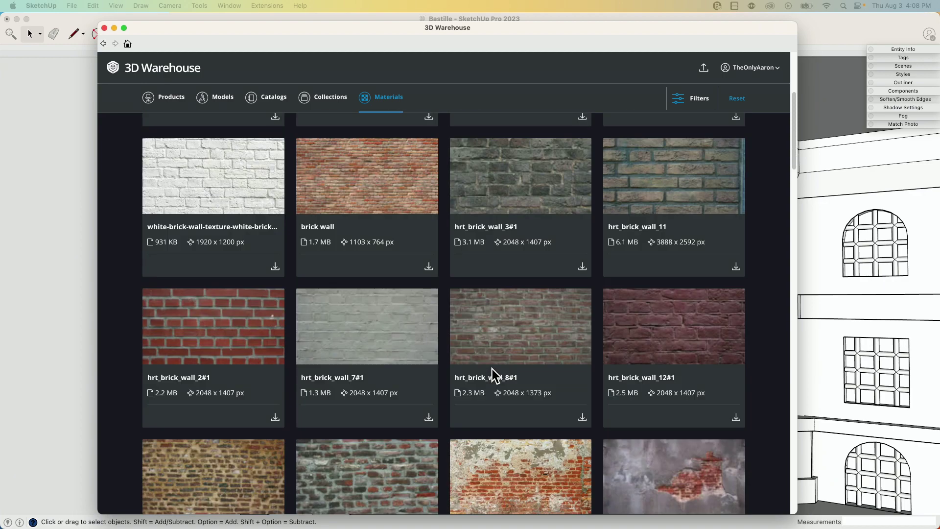
scroll(268, 454, "down", 10)
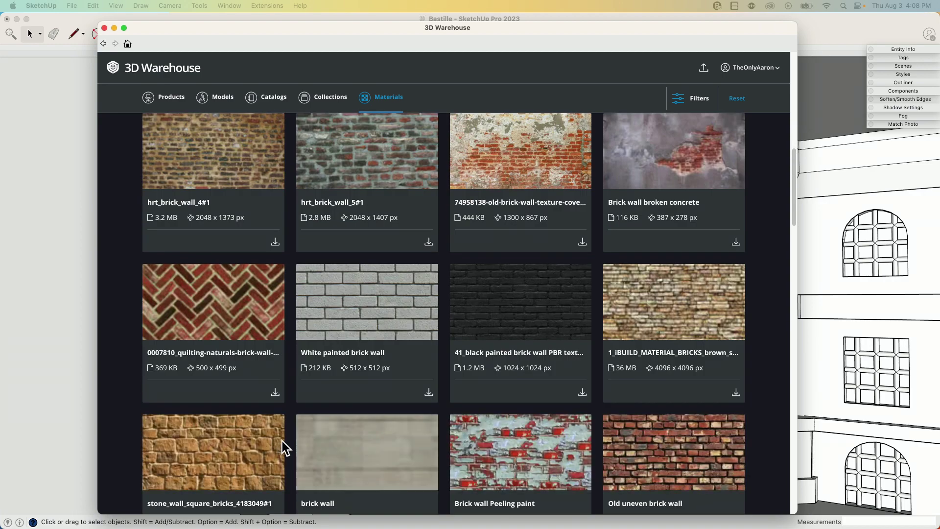
scroll(559, 258, "up", 1)
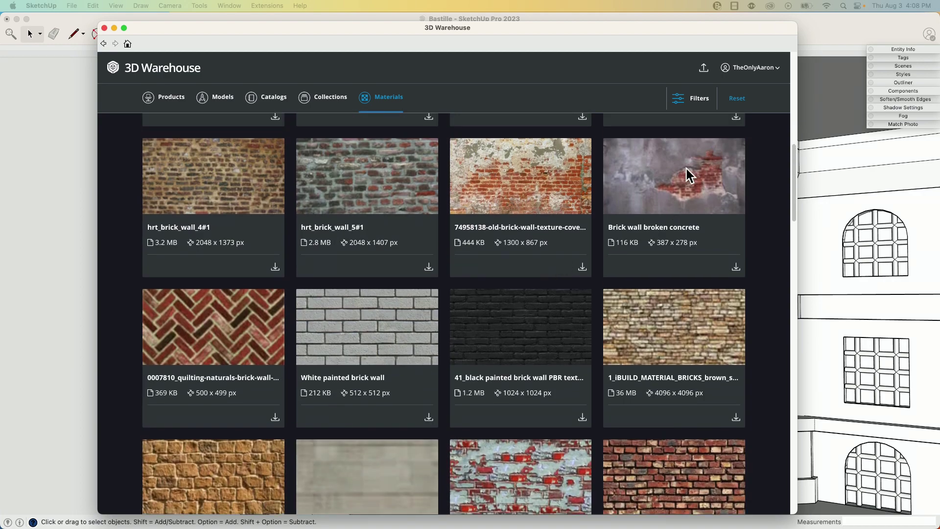
scroll(374, 296, "up", 15)
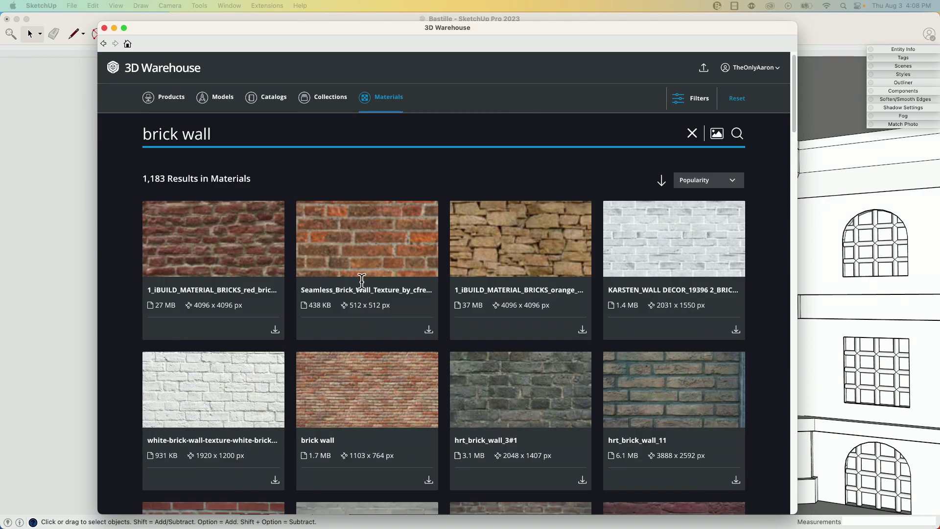
scroll(563, 343, "down", 1)
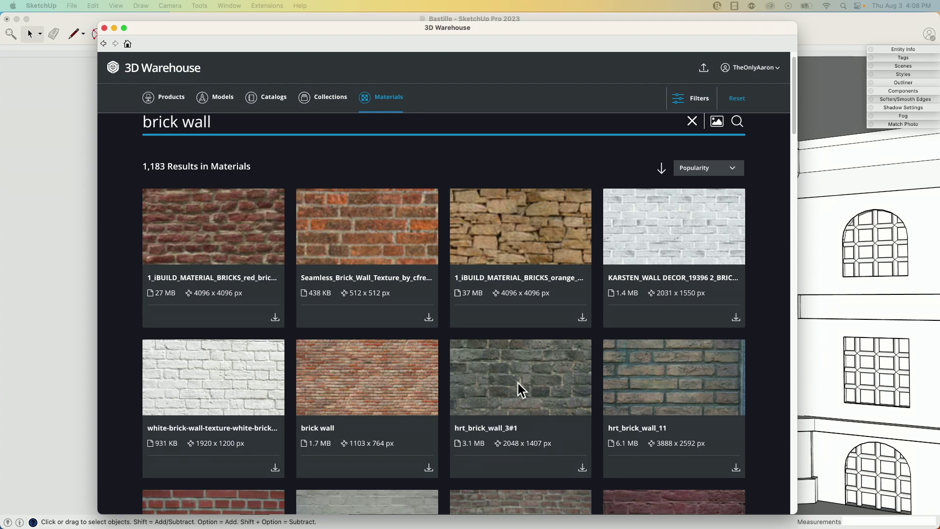
scroll(518, 382, "down", 2)
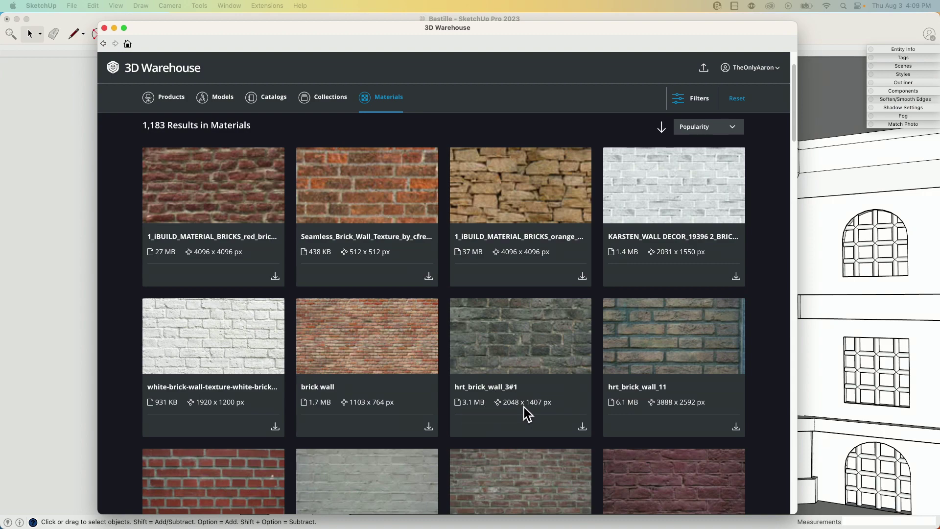
scroll(478, 404, "down", 5)
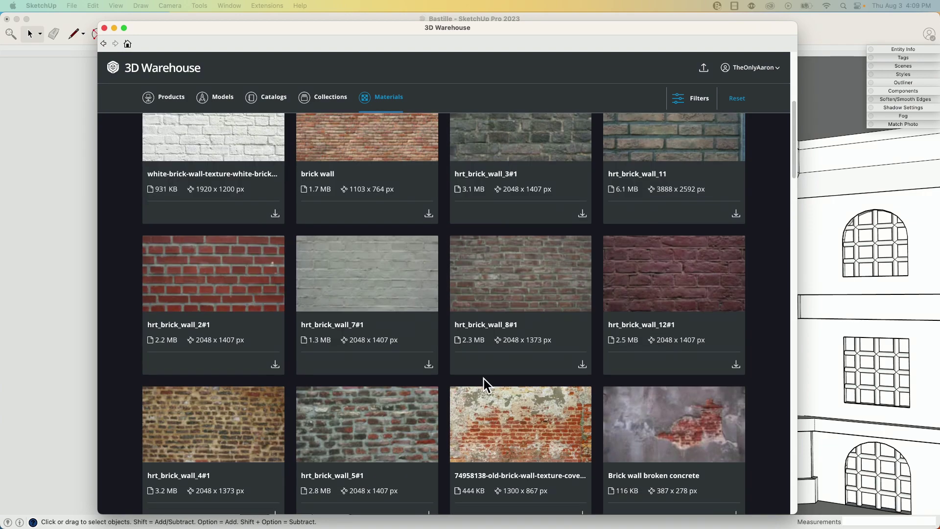
scroll(481, 374, "down", 10)
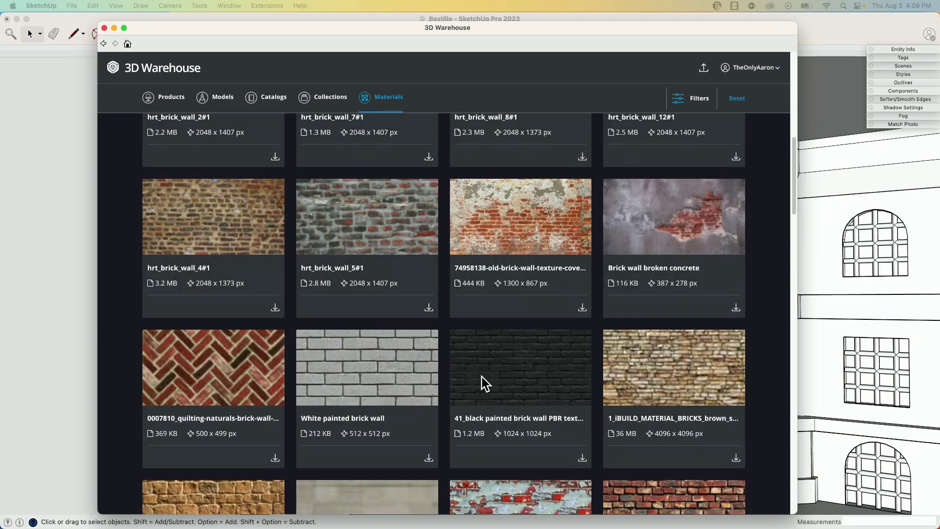
scroll(482, 376, "down", 10)
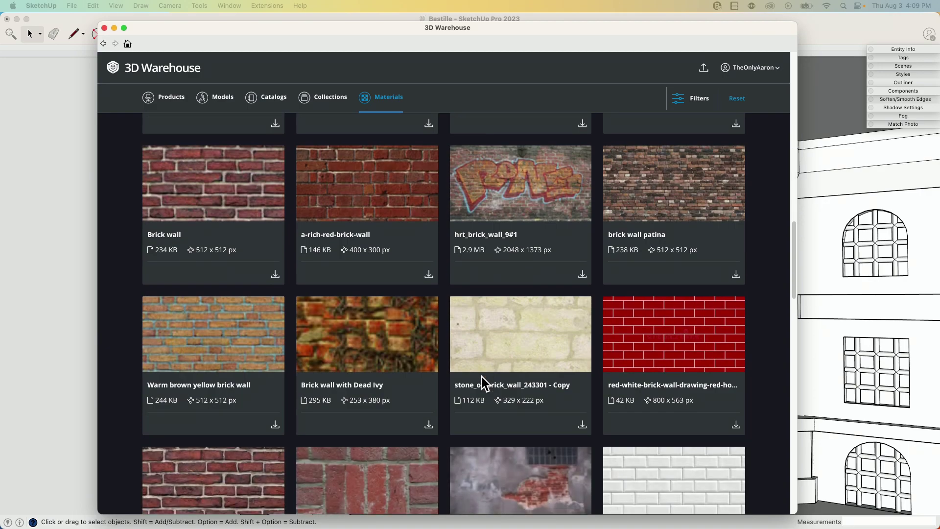
scroll(480, 377, "down", 2)
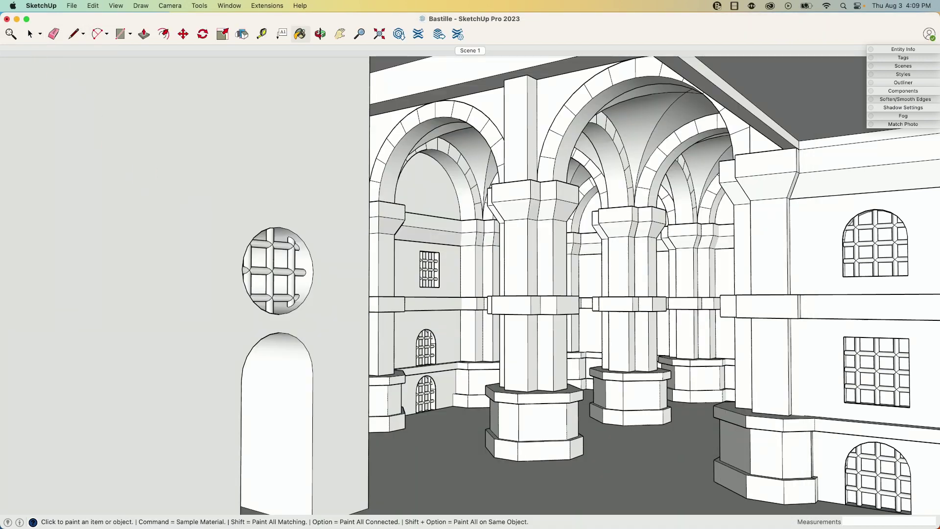
Paint the central column, first arch, second column, its arch and third column with grey stone
left_click_drag(136, 299, 108, 78)
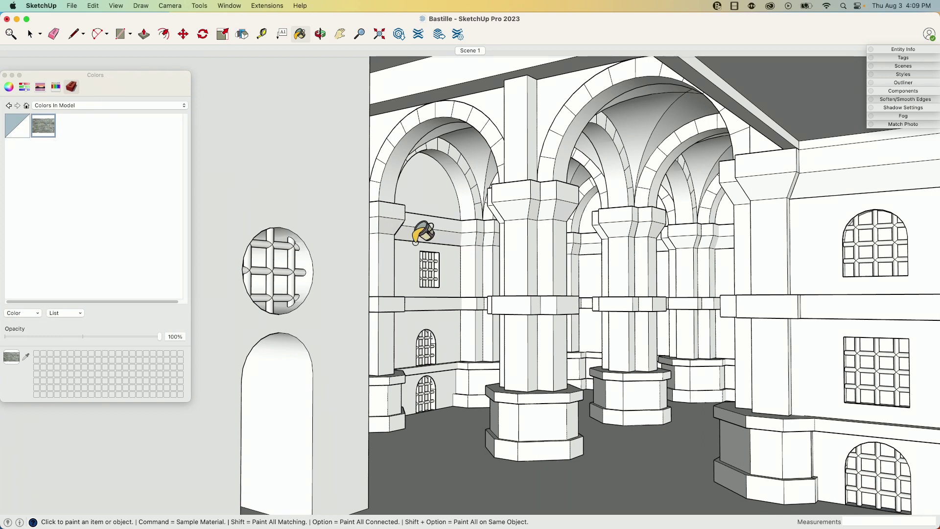
left_click(519, 253)
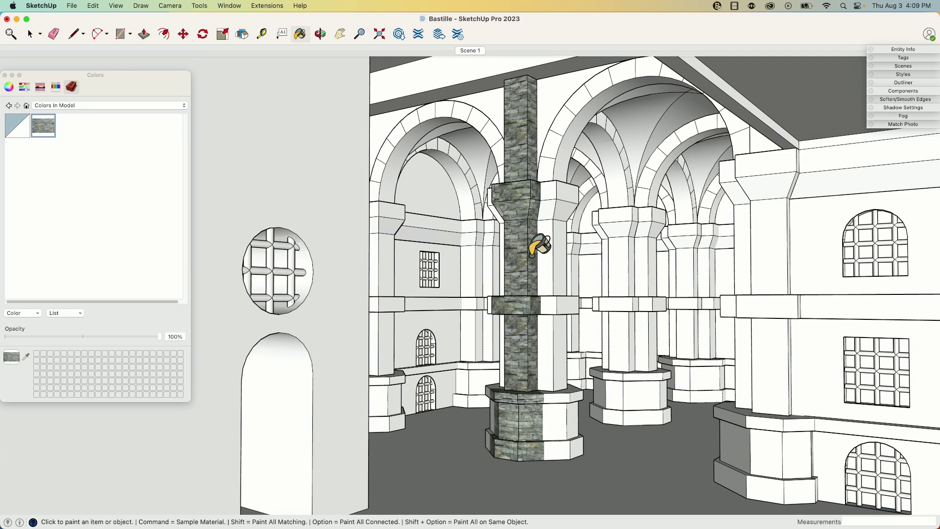
left_click(547, 267)
left_click(617, 302)
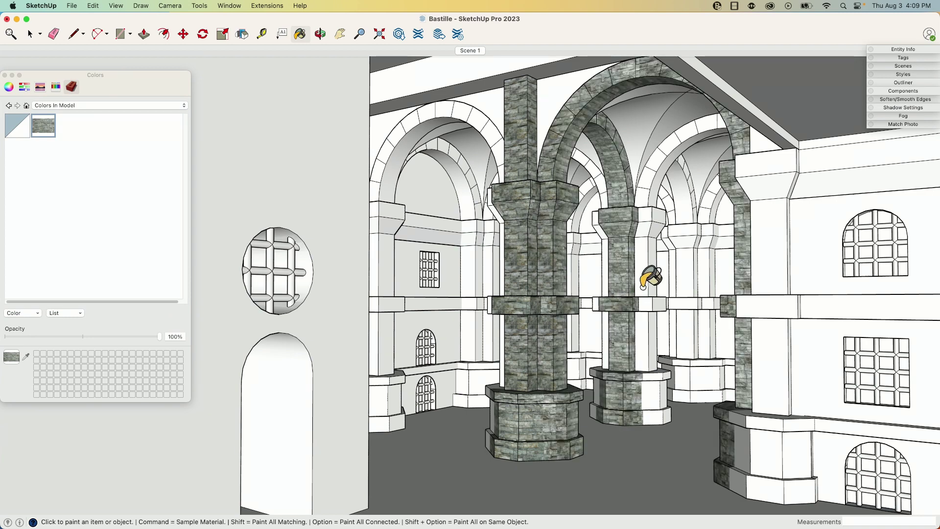
left_click(645, 291)
left_click(692, 284)
Paint the third arch edge, right pier, right wall, ledge band, left arch, left wall and floor with stone
left_click(716, 274)
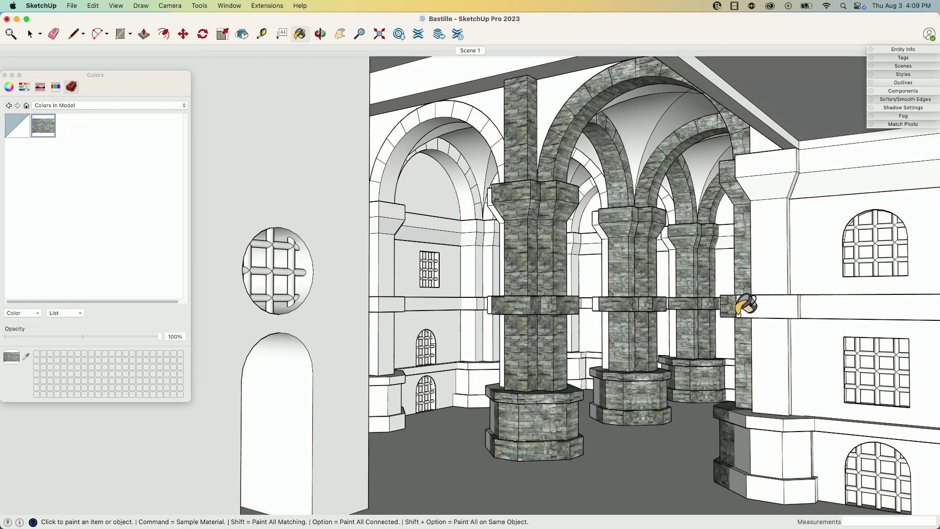
left_click(775, 274)
left_click(815, 293)
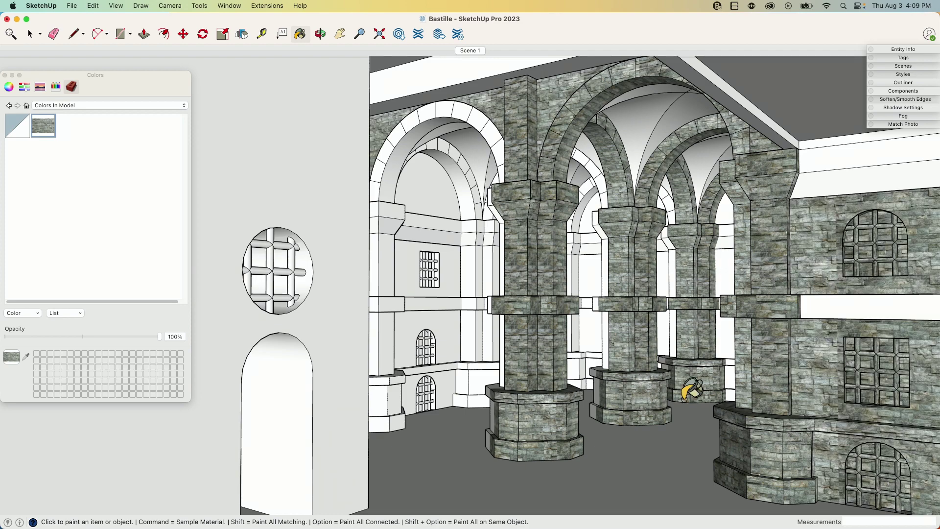
left_click(852, 301)
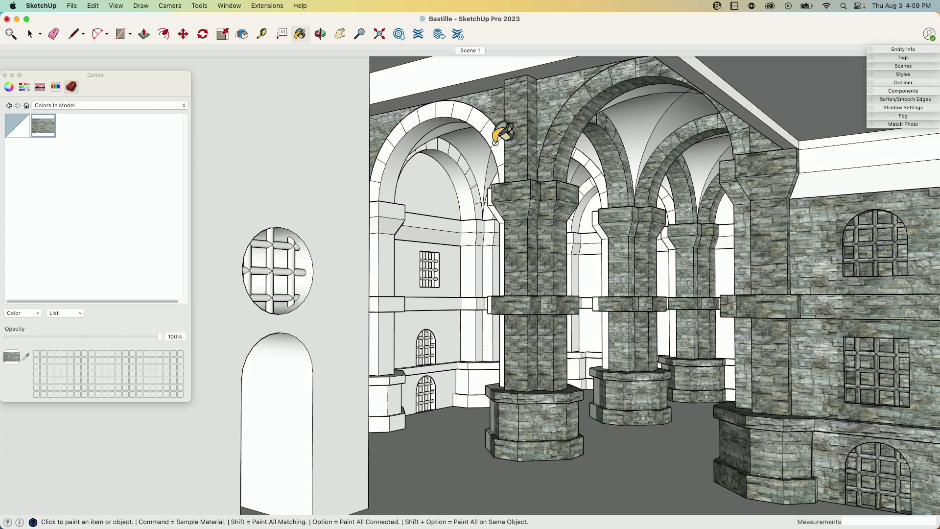
left_click(495, 142)
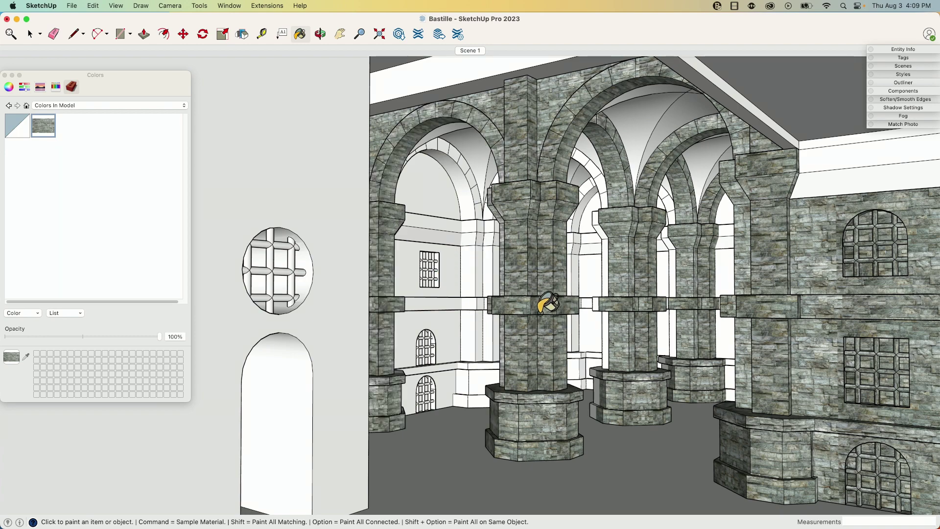
left_click(338, 338)
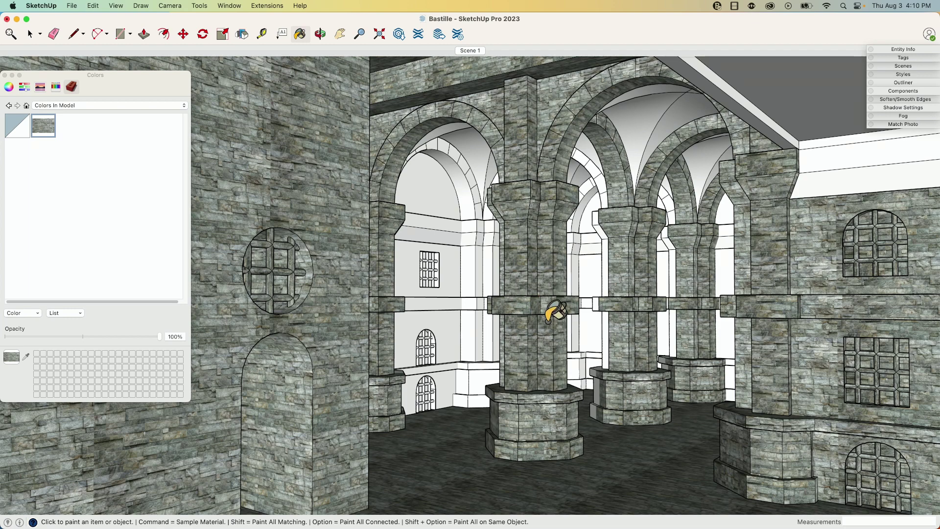
Paint the back columns, left-bay walls, faces between columns and the three vaults with stone
left_click(605, 322)
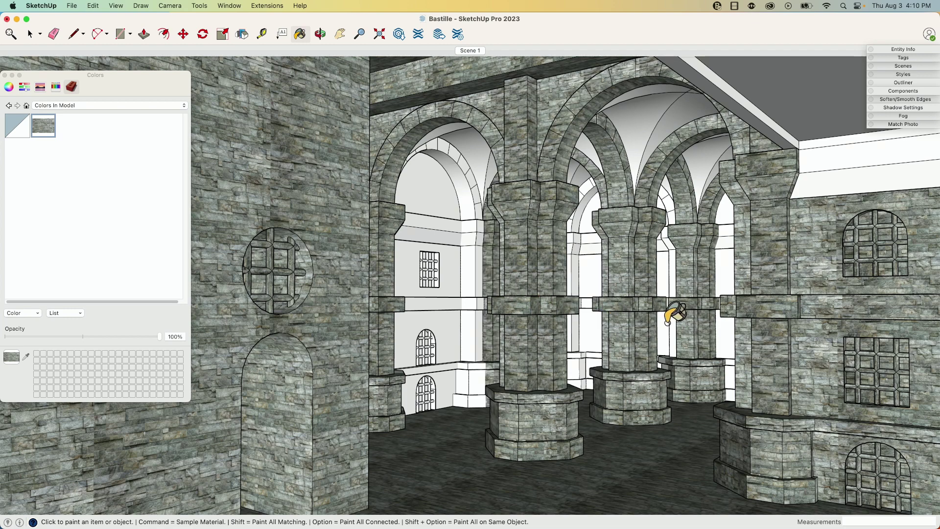
left_click(671, 324)
left_click(440, 357)
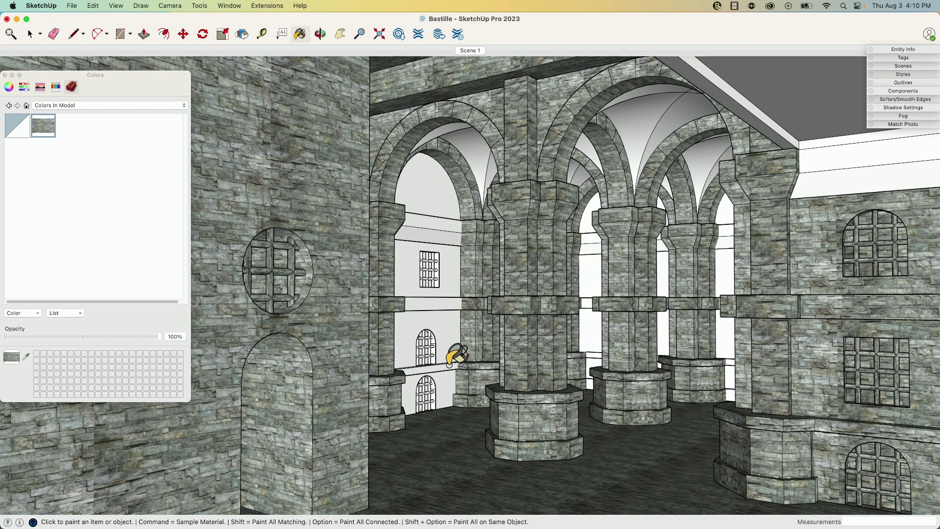
left_click(446, 357)
left_click(583, 331)
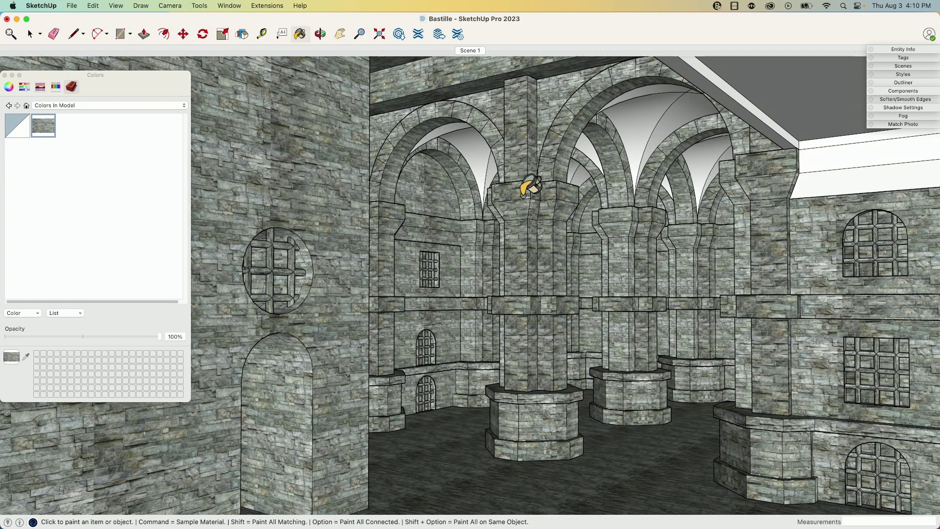
left_click(485, 166)
left_click(636, 118)
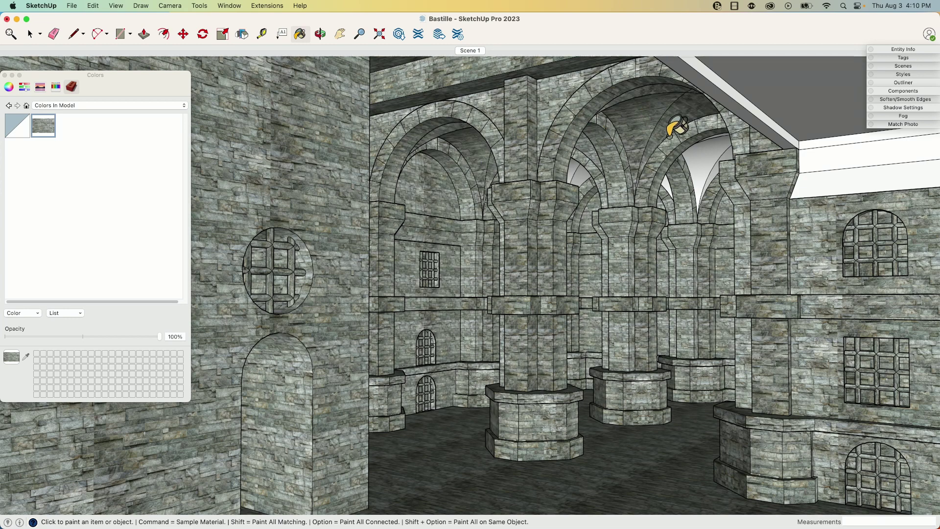
left_click(702, 164)
left_click(664, 182)
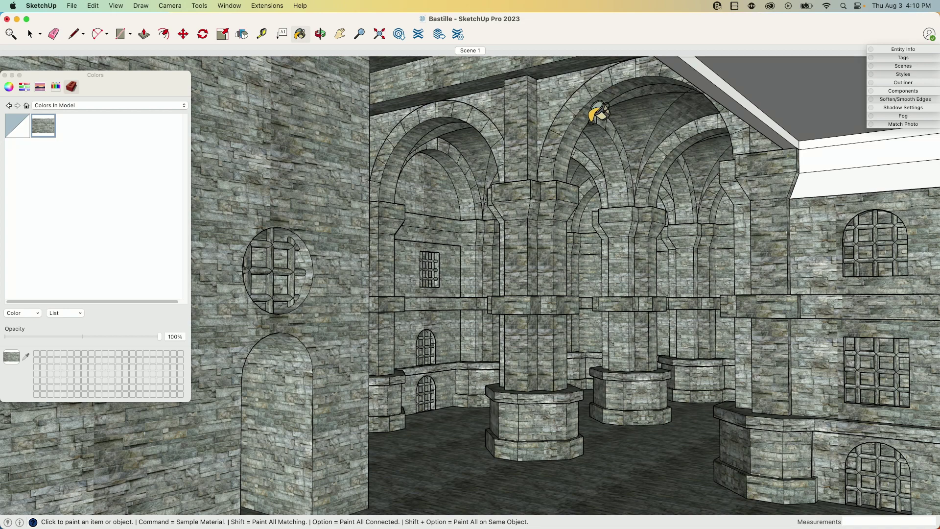
Paint the sloped beams, ceiling and right-side band faces with stone, then reopen 3D Warehouse
left_click(733, 110)
left_click(761, 95)
left_click(760, 110)
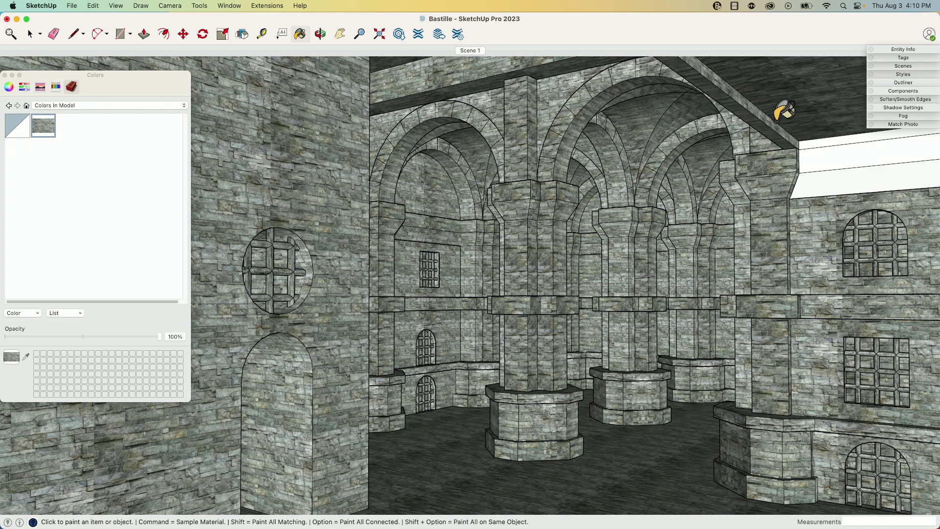
left_click(832, 149)
left_click(833, 174)
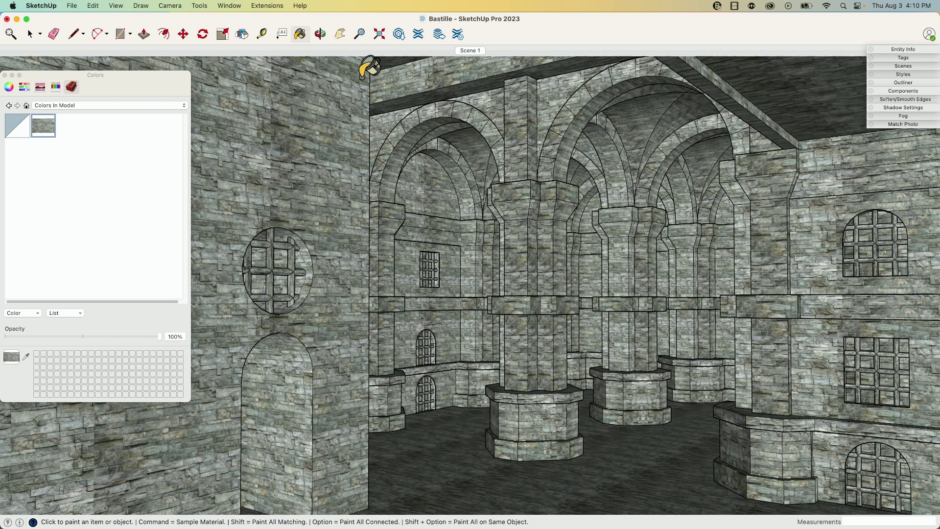
left_click(397, 34)
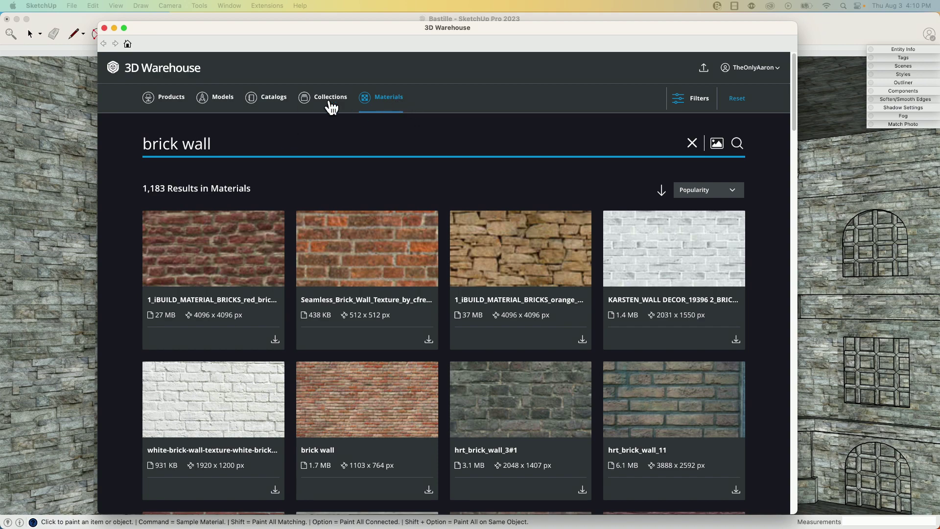
Switch the brick wall results to the 1,939 Models and scroll down to Wall Texture Bricks stone
left_click(204, 103)
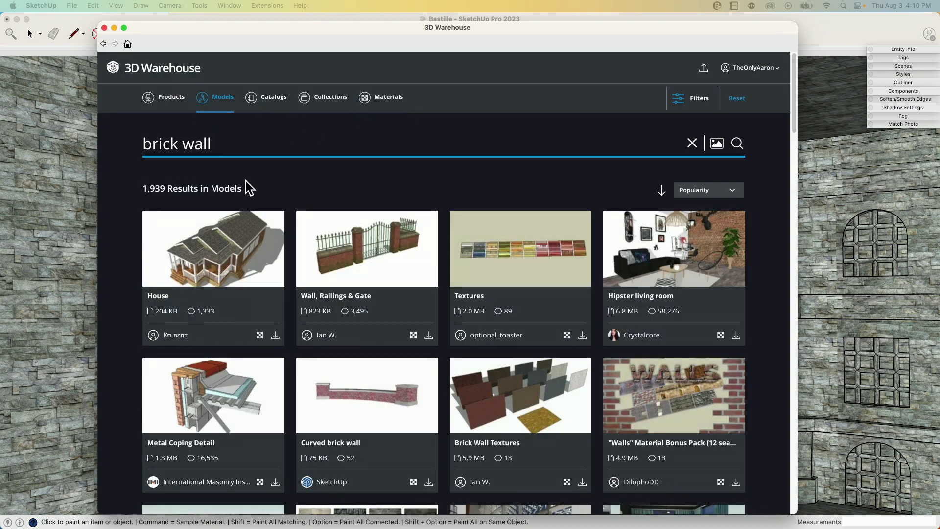
scroll(336, 285, "down", 5)
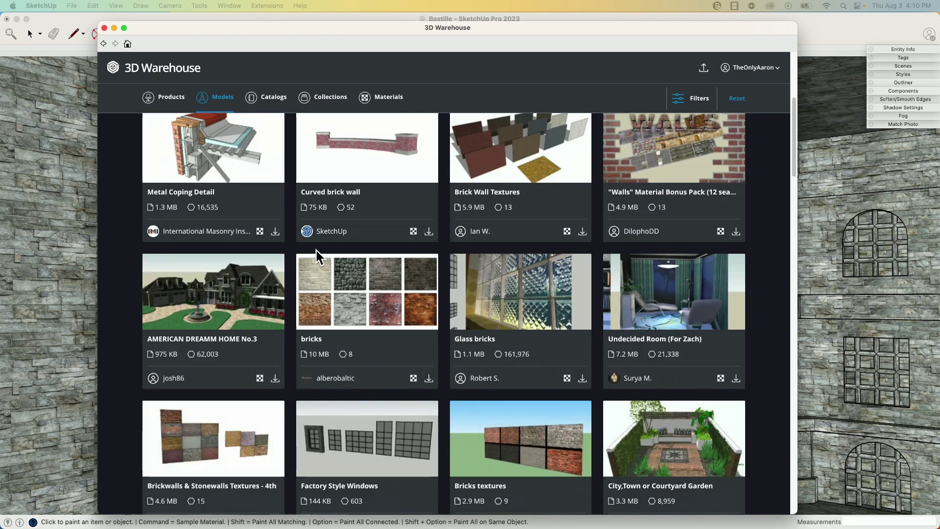
scroll(316, 251, "down", 9)
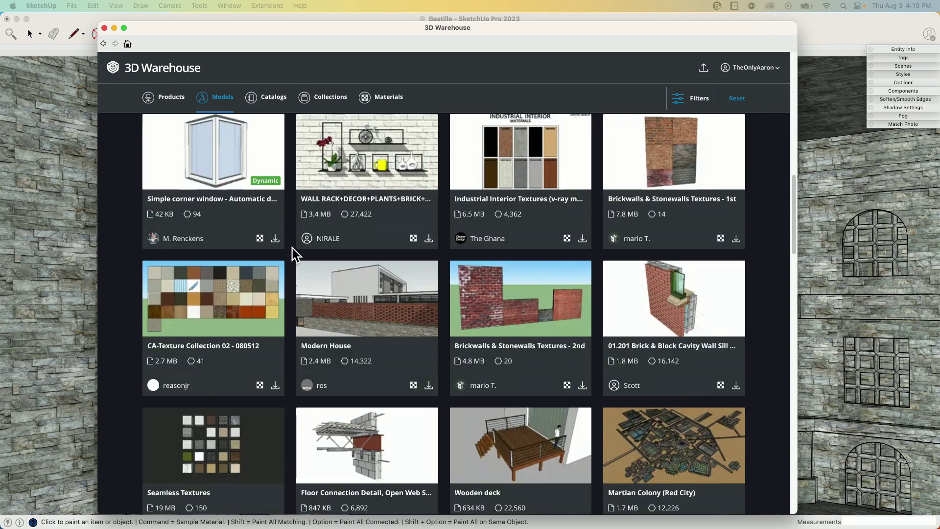
scroll(293, 255, "down", 6)
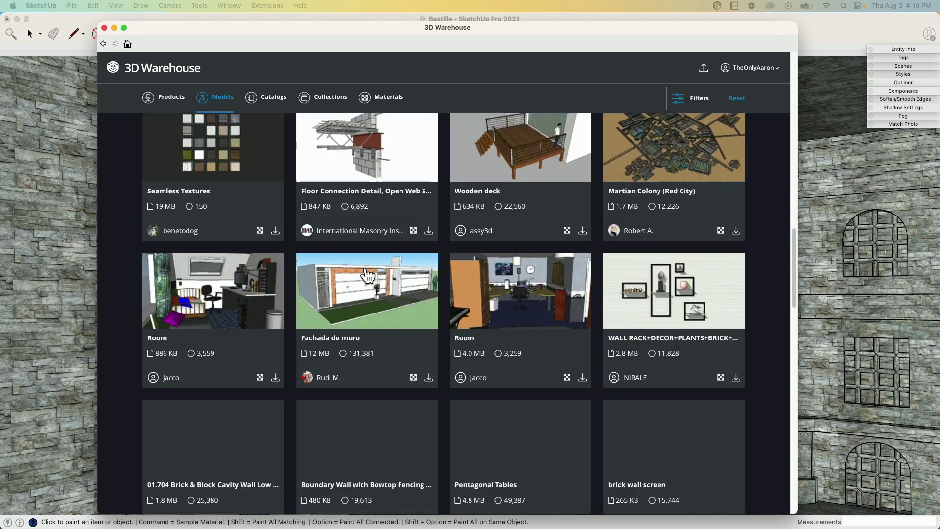
scroll(385, 276, "down", 1)
scroll(511, 314, "down", 2)
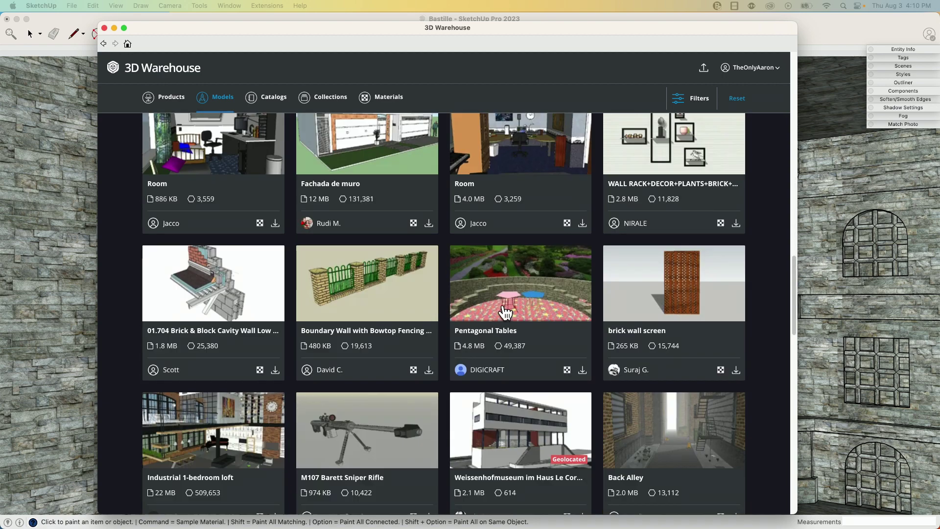
scroll(504, 311, "down", 4)
scroll(503, 311, "down", 2)
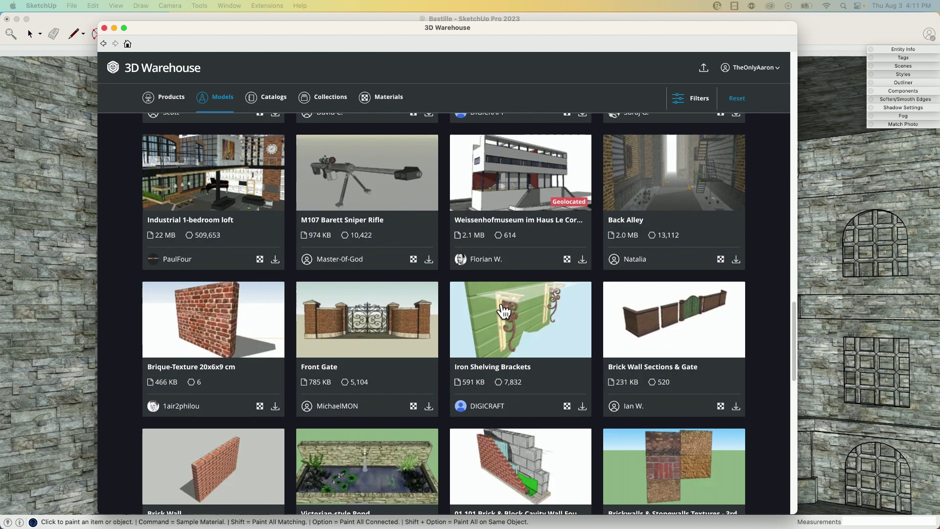
scroll(504, 311, "down", 5)
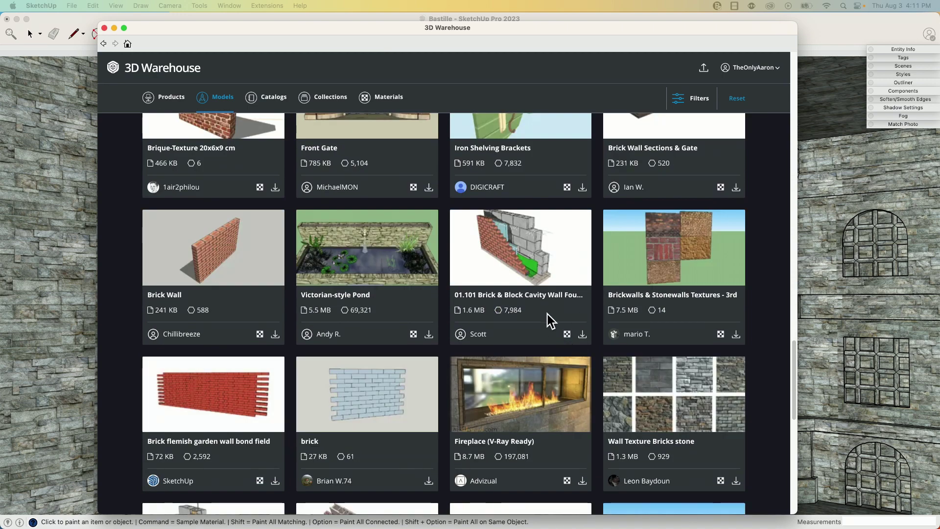
left_click(684, 419)
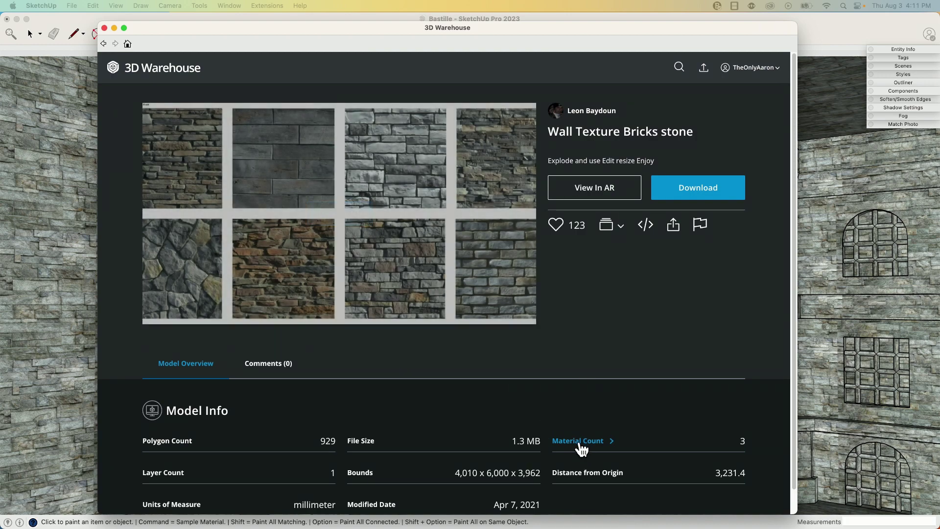
left_click(581, 442)
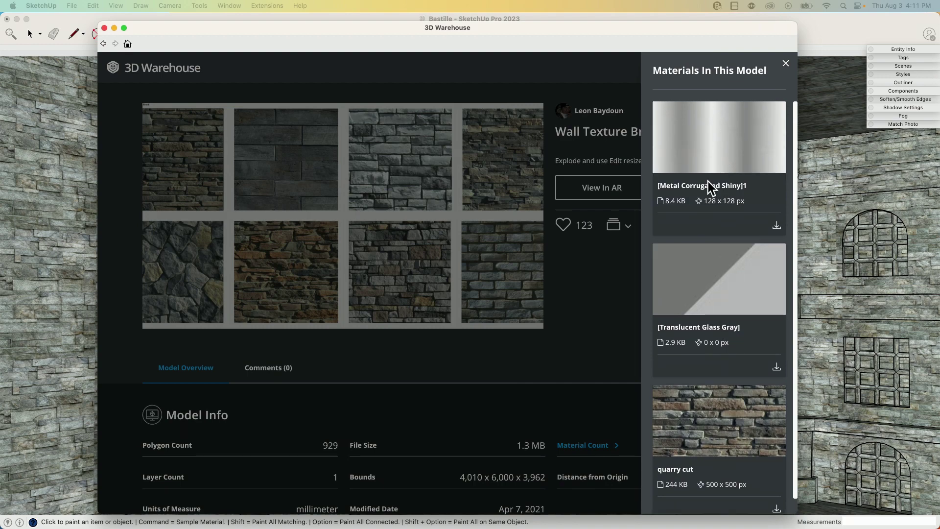
left_click(542, 349)
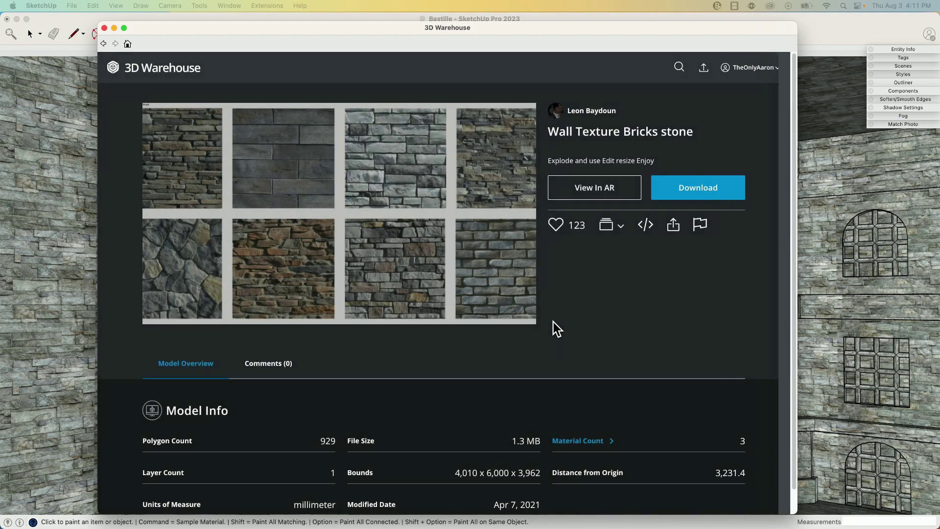
mouse_move(191, 133)
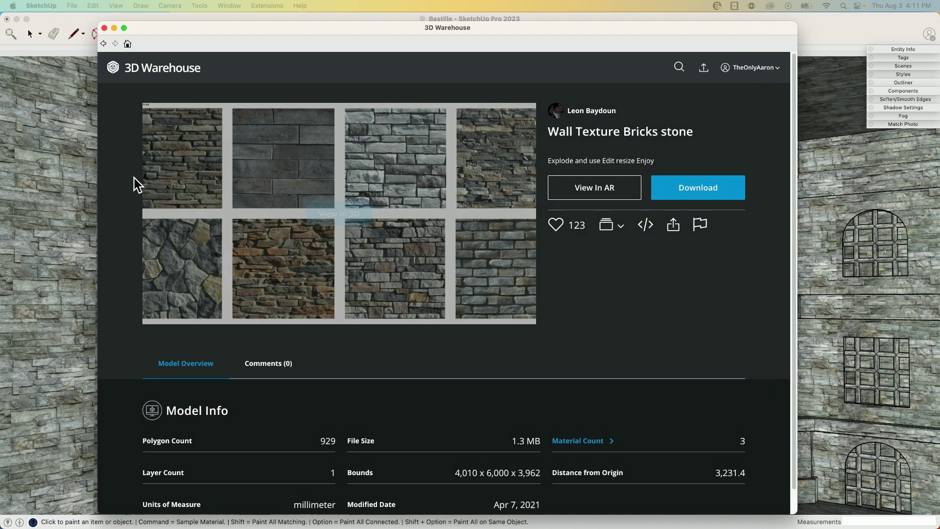
left_click(104, 43)
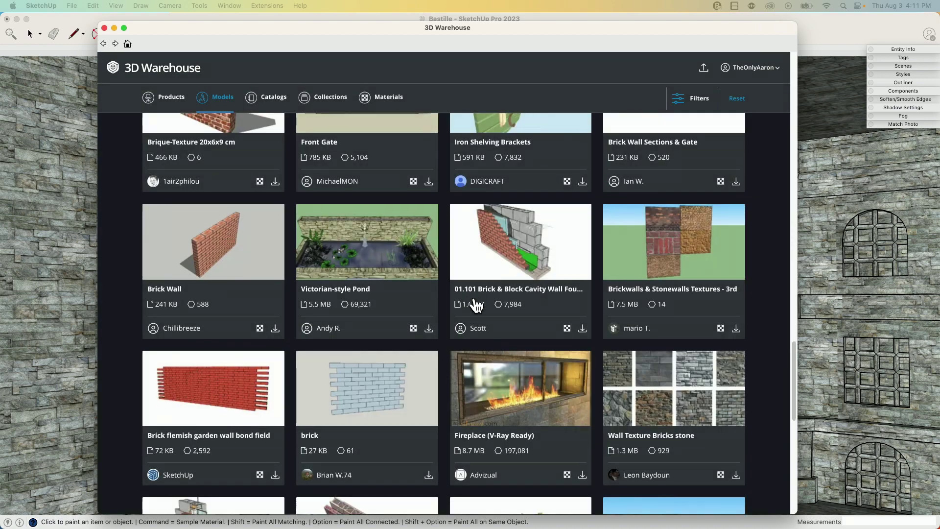
scroll(441, 284, "down", 10)
scroll(476, 304, "down", 2)
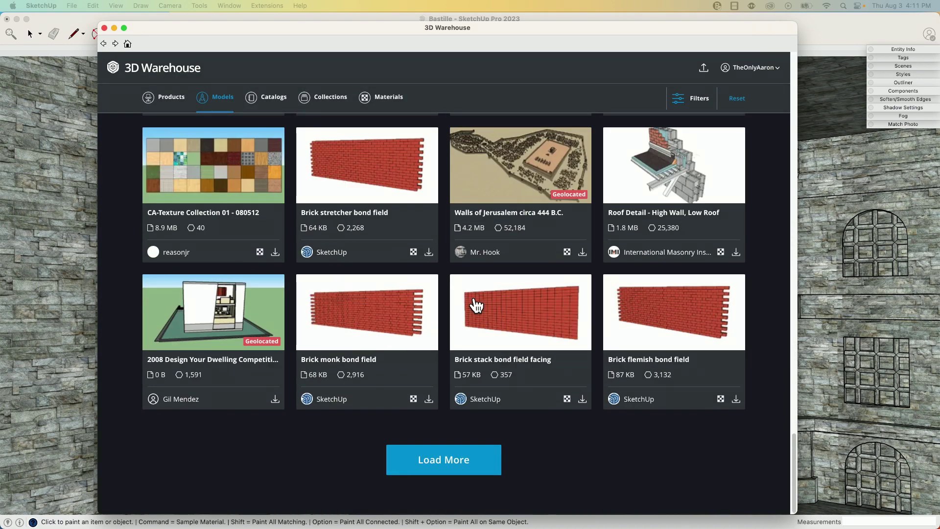
scroll(475, 303, "up", 6)
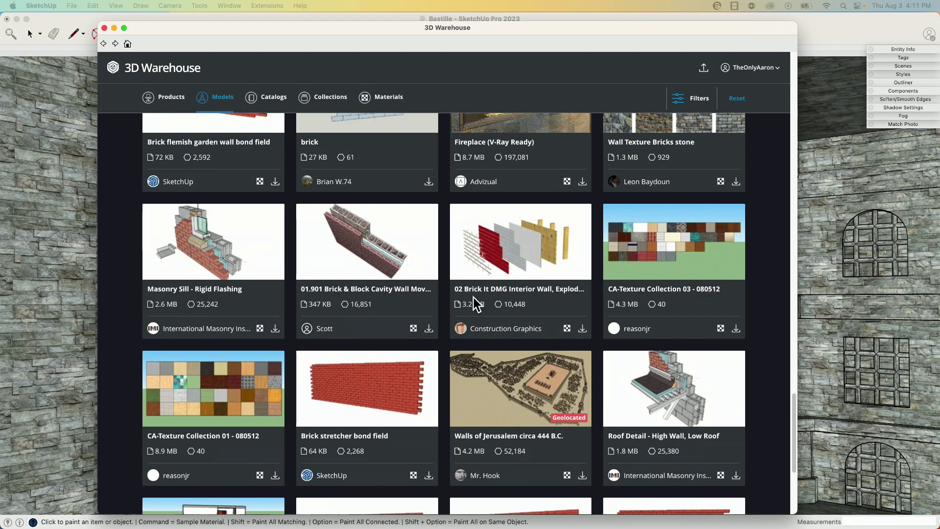
scroll(474, 301, "up", 6)
scroll(474, 305, "down", 3)
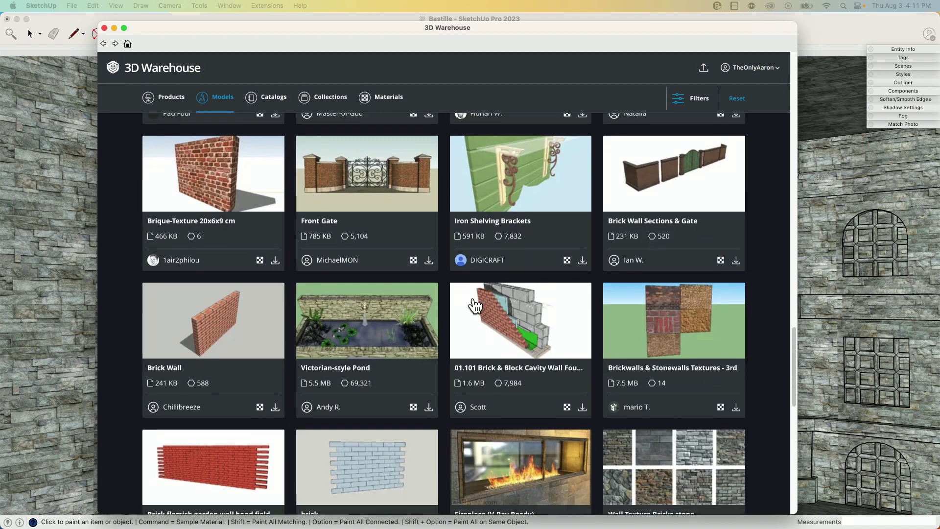
Download the Brick tile material from the Fireplace (V-Ray Ready) model's material list
left_click(542, 443)
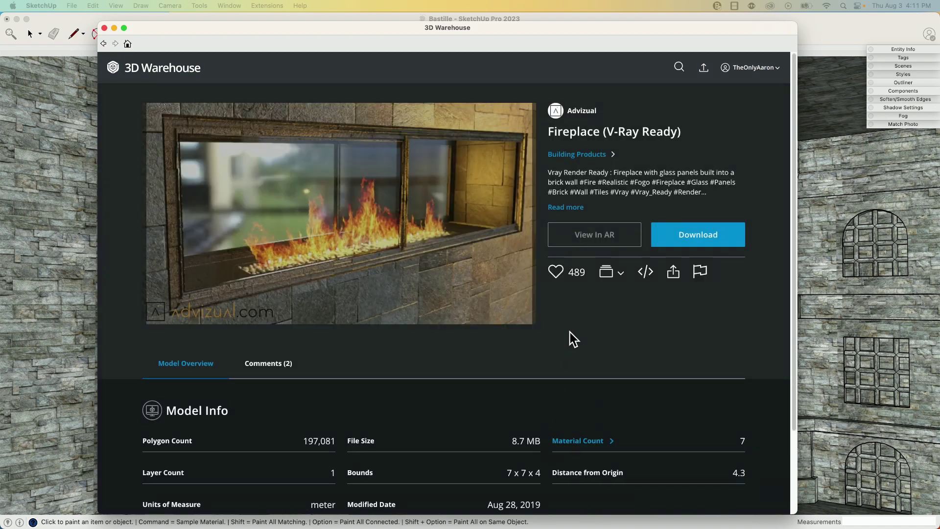
left_click(586, 443)
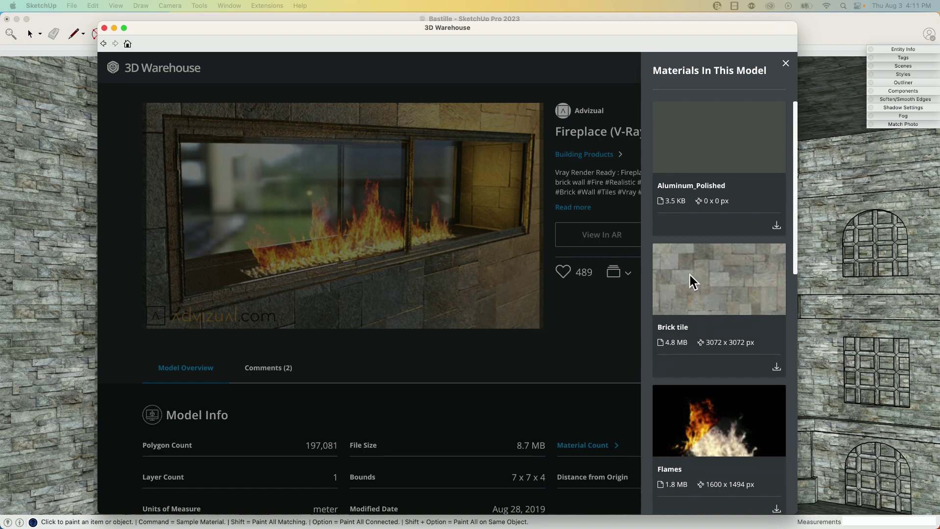
left_click(776, 368)
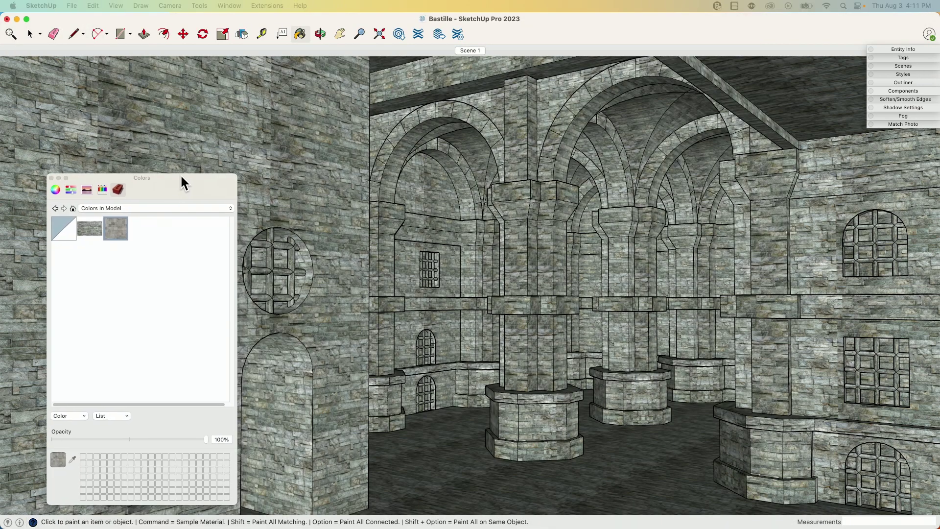
Paint side walls, far pier, back wall, ceiling beam and top ledge with Brick tile; repaint the centre pillar dark stone
left_click(437, 466)
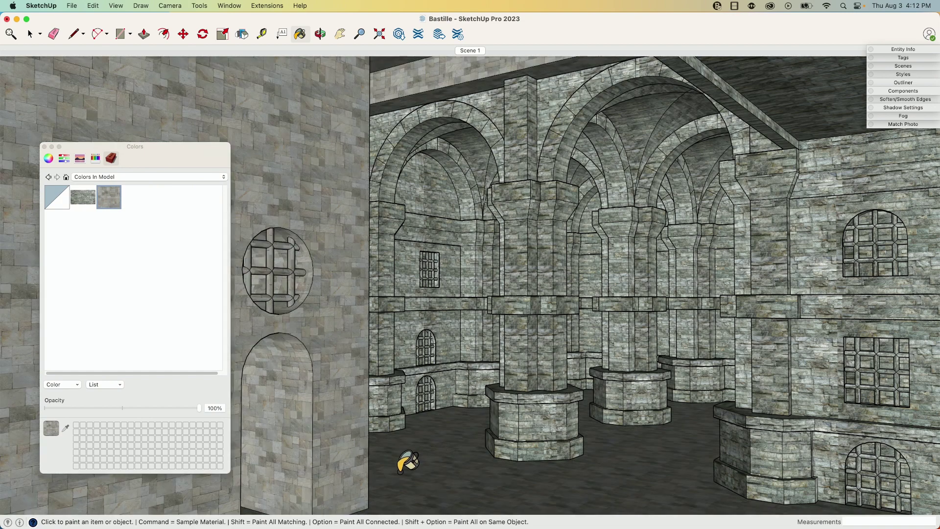
left_click(814, 230)
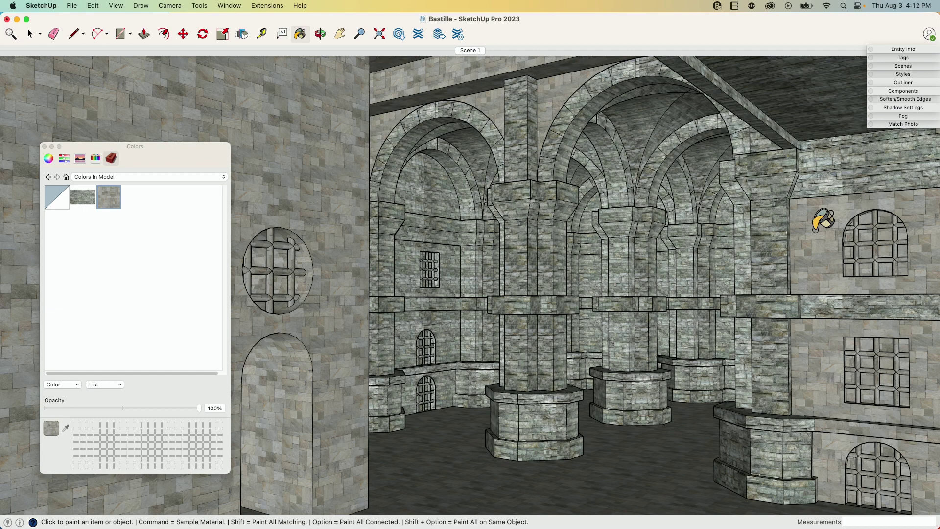
left_click(730, 271)
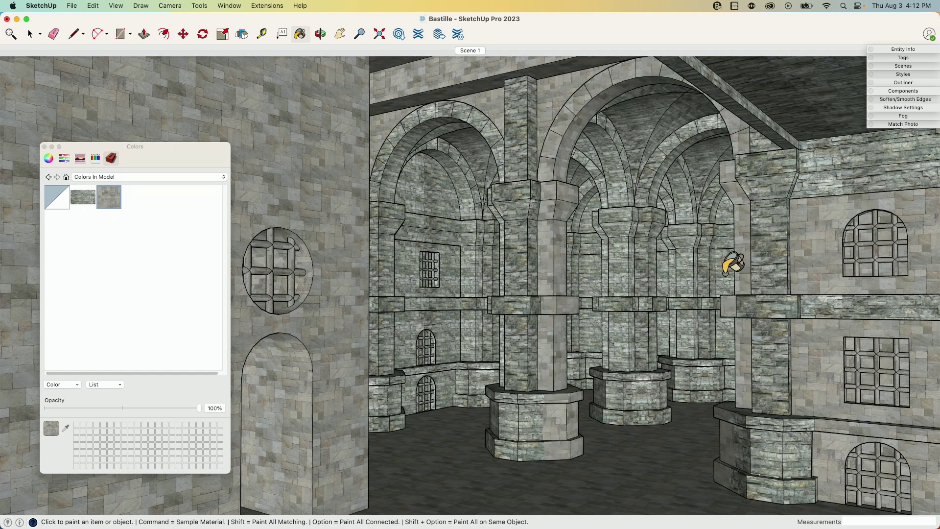
left_click(443, 269)
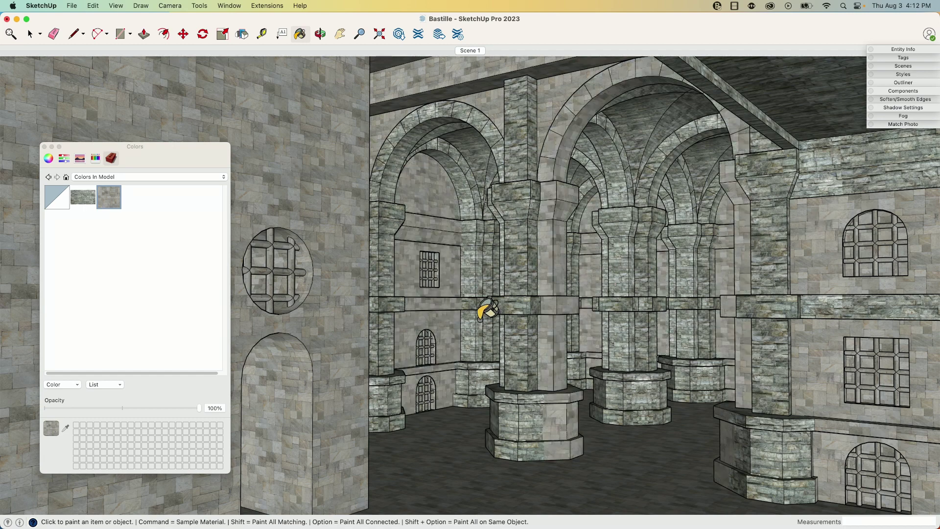
left_click(780, 125)
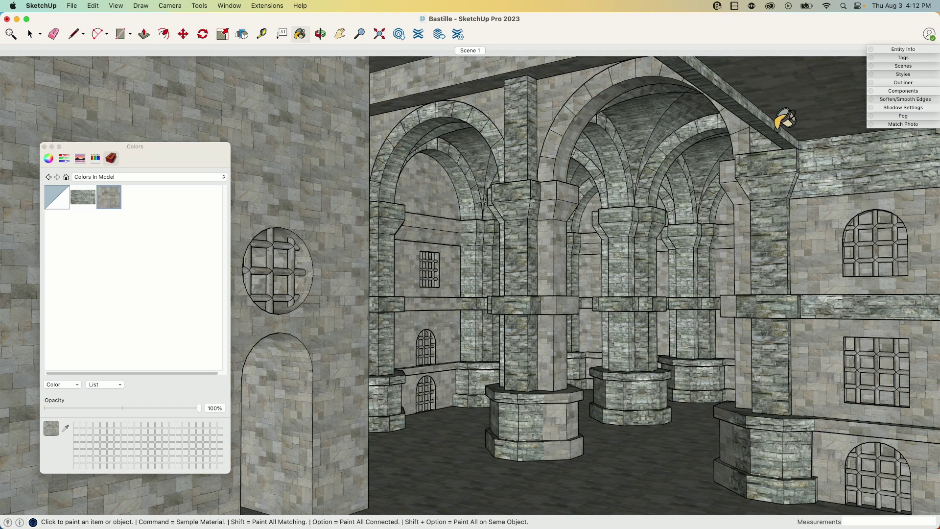
left_click(822, 139)
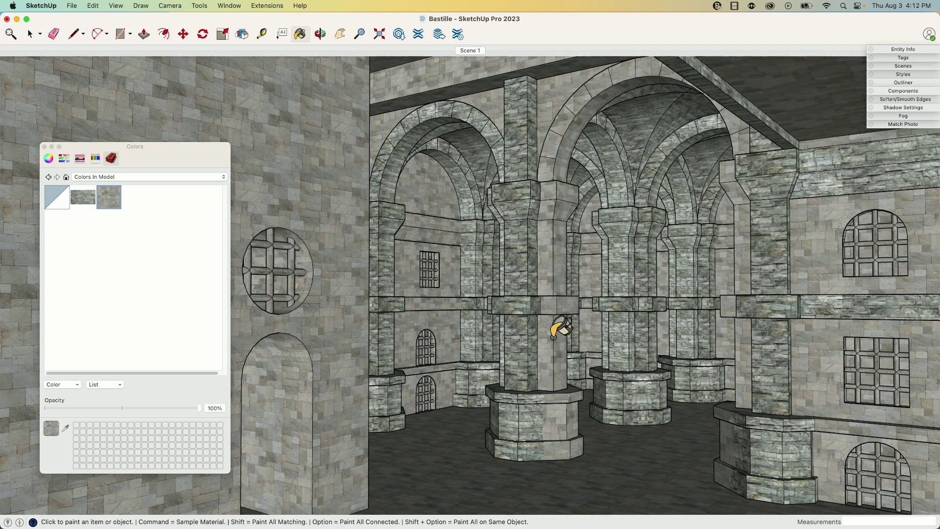
left_click(83, 199)
left_click(566, 144)
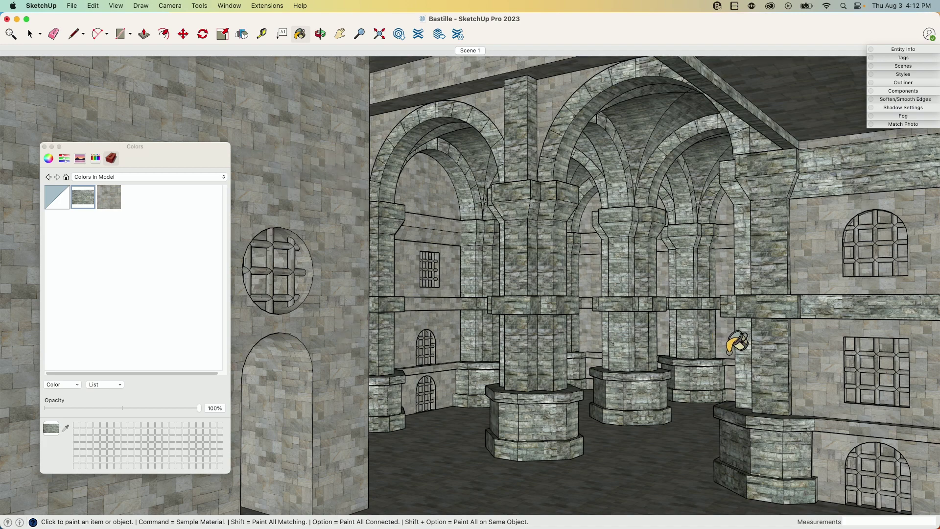
Reopen 3D Warehouse and search for 'wood grain' from the home page
left_click(396, 35)
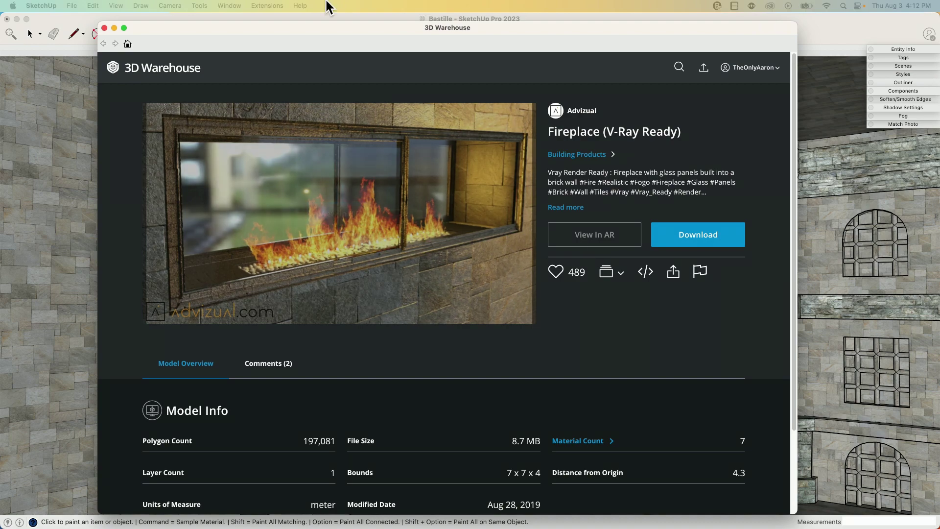
left_click(127, 44)
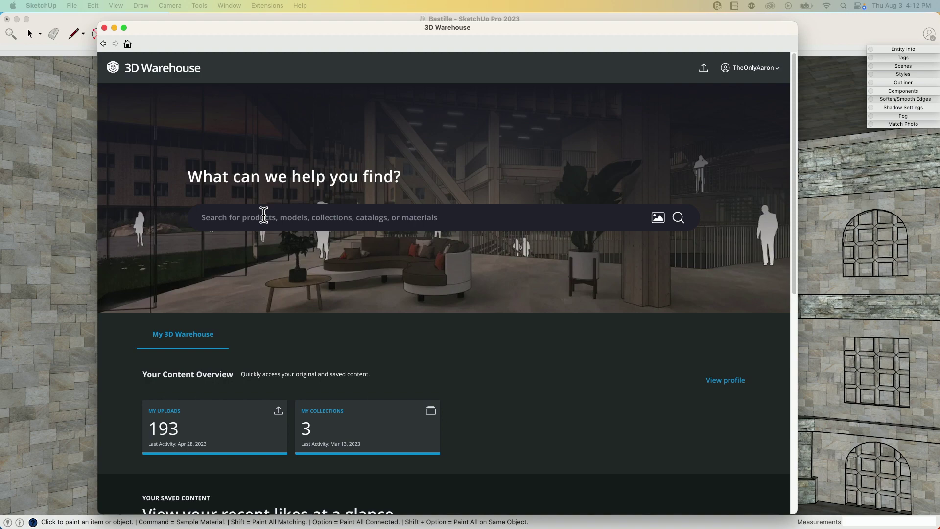
left_click(262, 214)
type("wood grain")
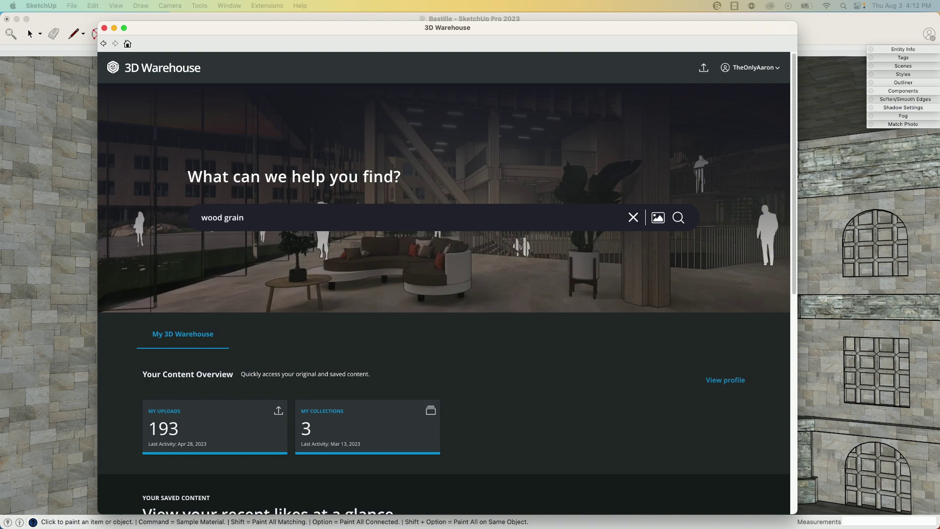
key("Return")
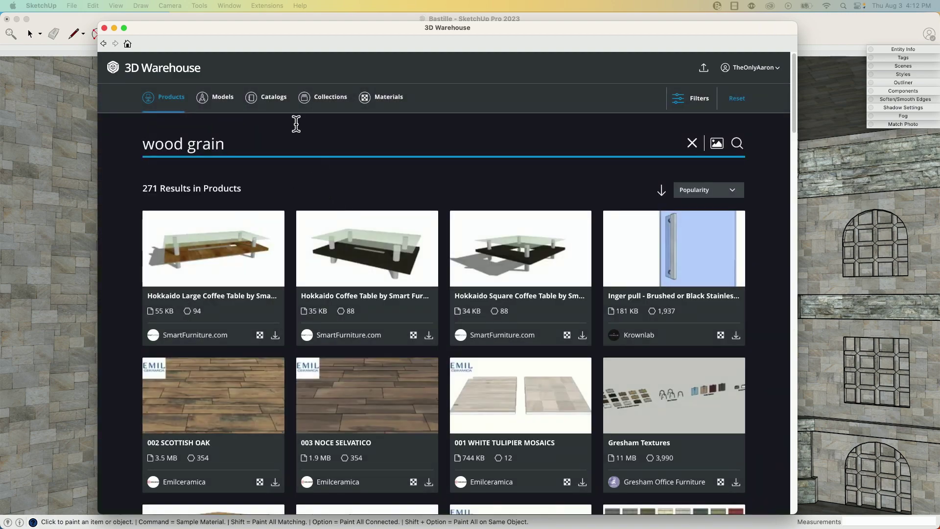
Filter the wood grain results to Materials and browse the 7,687 wood textures
left_click(223, 98)
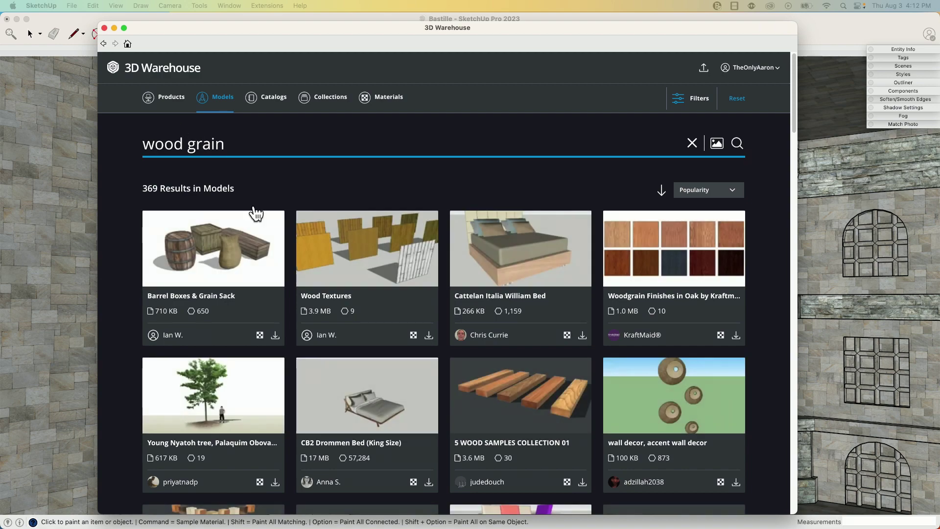
left_click(399, 99)
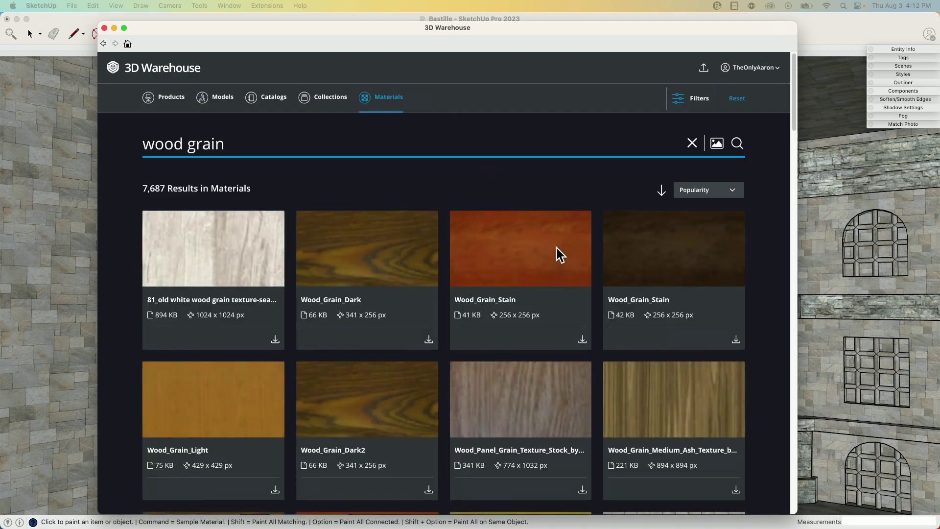
scroll(557, 253, "down", 3)
scroll(317, 280, "down", 5)
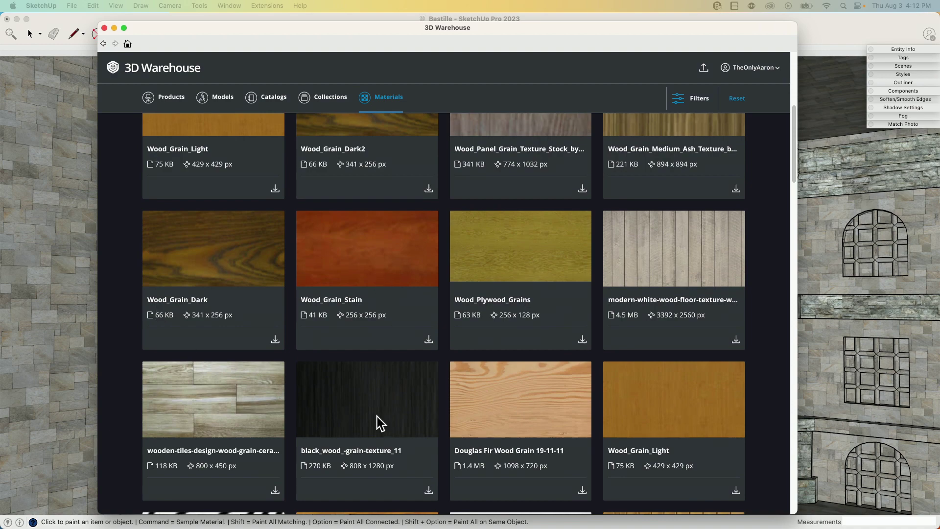
scroll(377, 416, "down", 8)
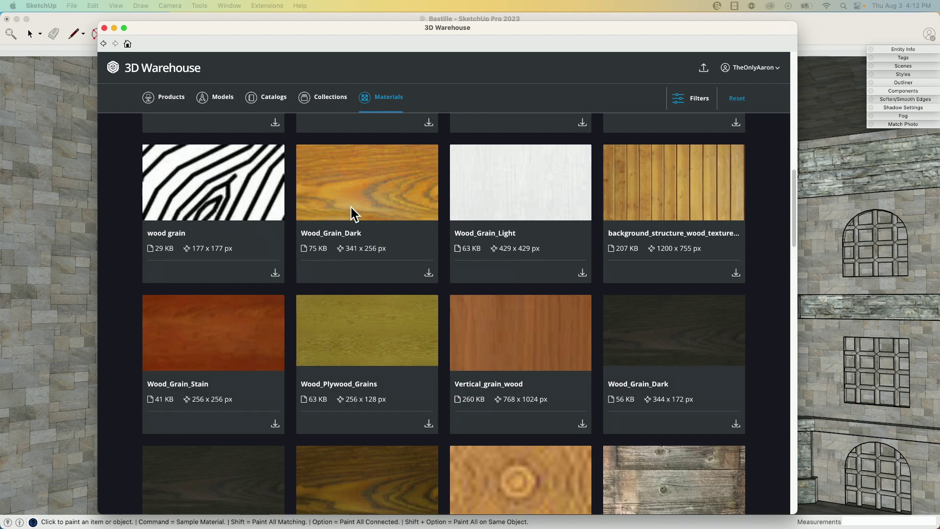
scroll(358, 206, "down", 3)
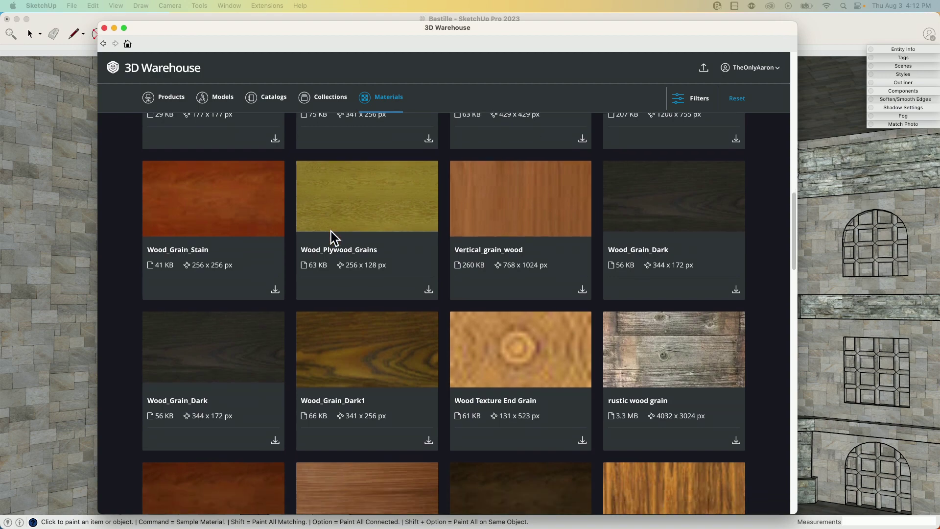
scroll(324, 270, "down", 10)
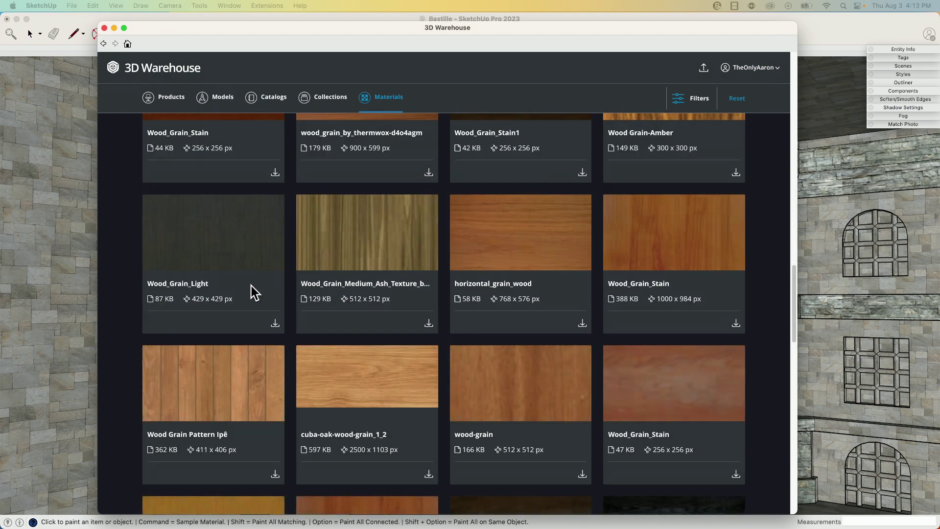
scroll(297, 329, "down", 3)
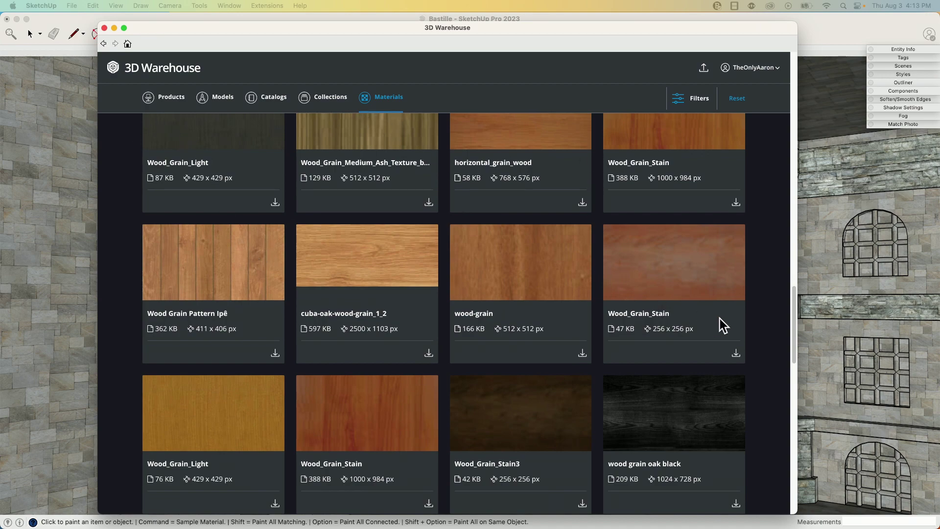
scroll(514, 270, "down", 2)
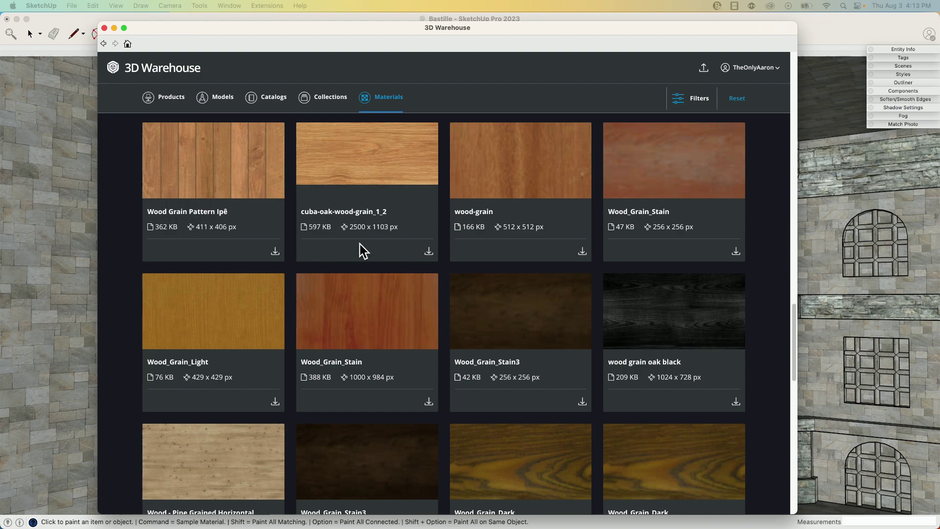
scroll(377, 289, "down", 5)
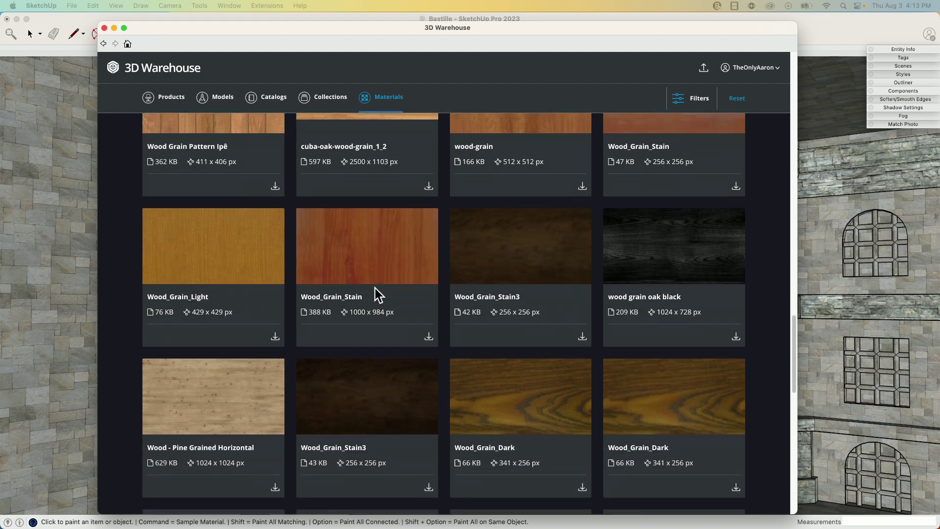
scroll(375, 288, "down", 6)
scroll(352, 269, "down", 6)
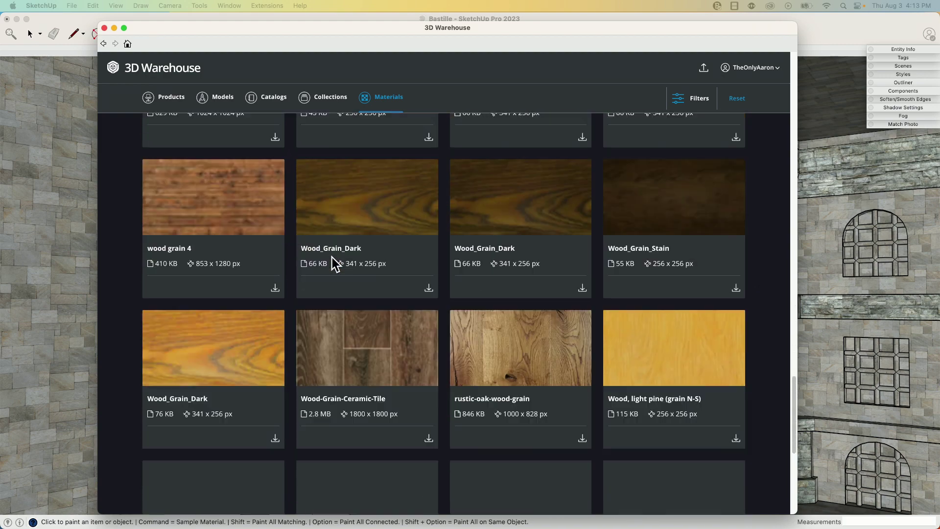
scroll(343, 294, "down", 5)
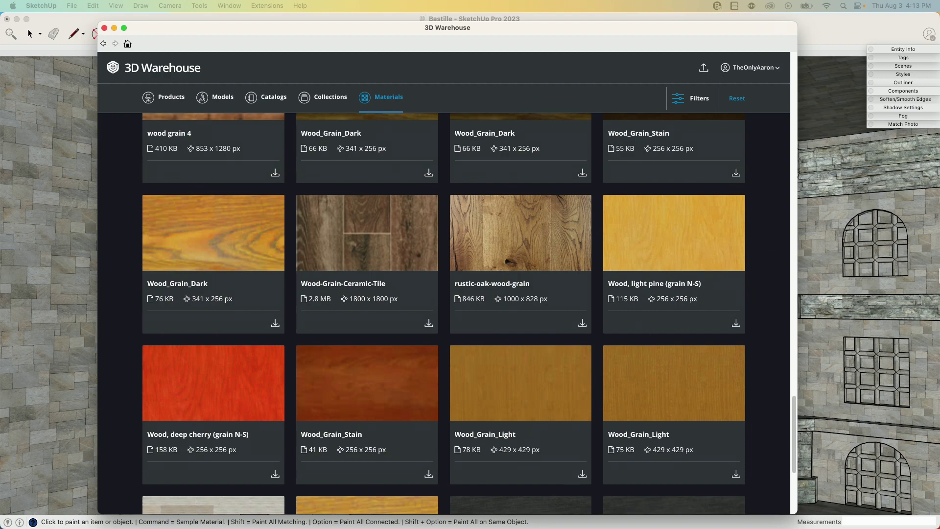
Close 3D Warehouse to return to the stone-textured Bastille interior without downloading a wood material
left_click(104, 28)
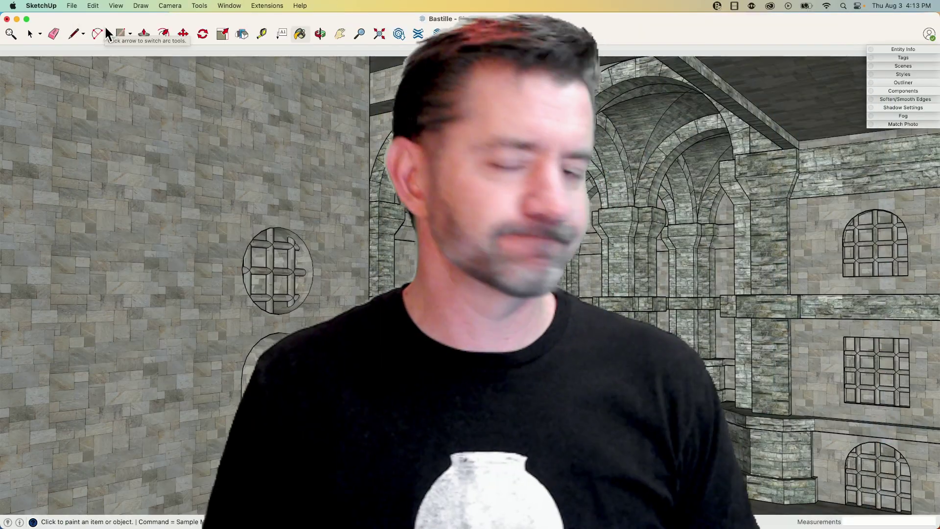